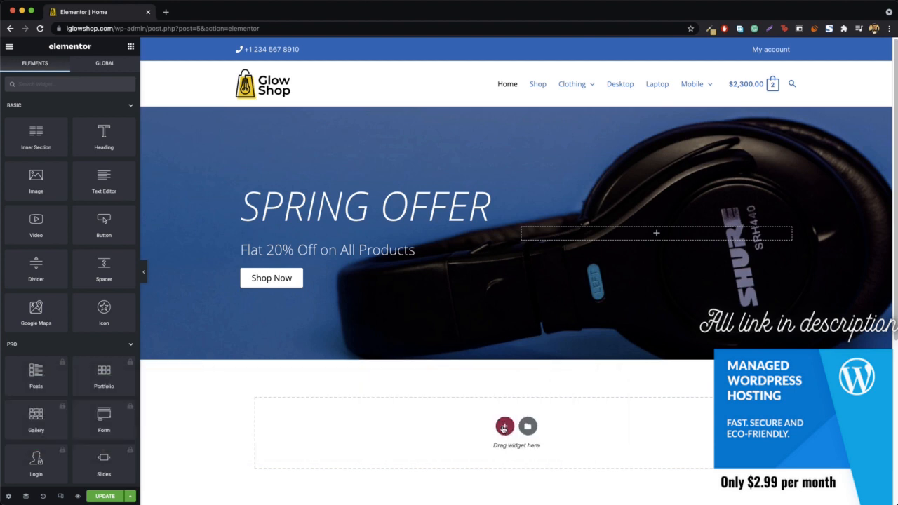
Add a single-column section below the Spring Offer banner and place a Heading widget in it
{"action": "left_click", "coordinate": [503, 427]}
{"action": "left_click", "coordinate": [379, 454]}
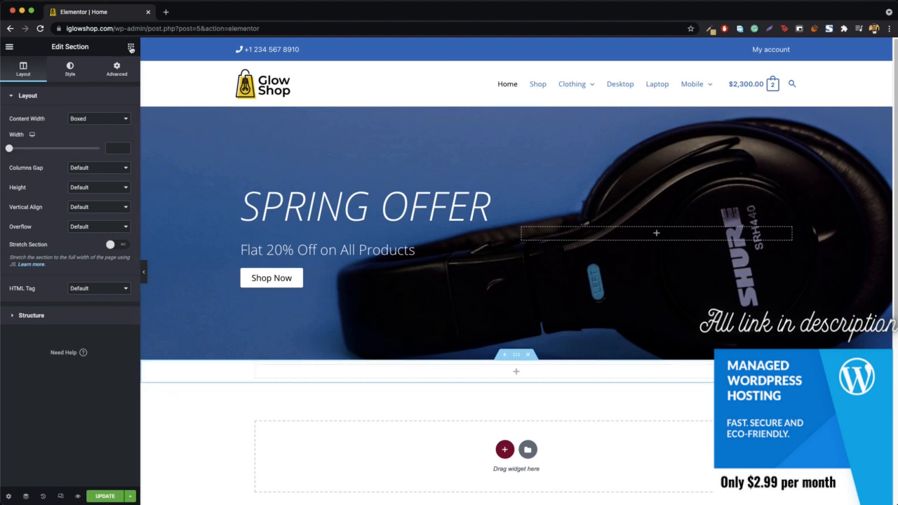
{"action": "left_click", "coordinate": [131, 46]}
{"action": "left_click_drag", "start_coordinate": [99, 141], "coordinate": [429, 366]}
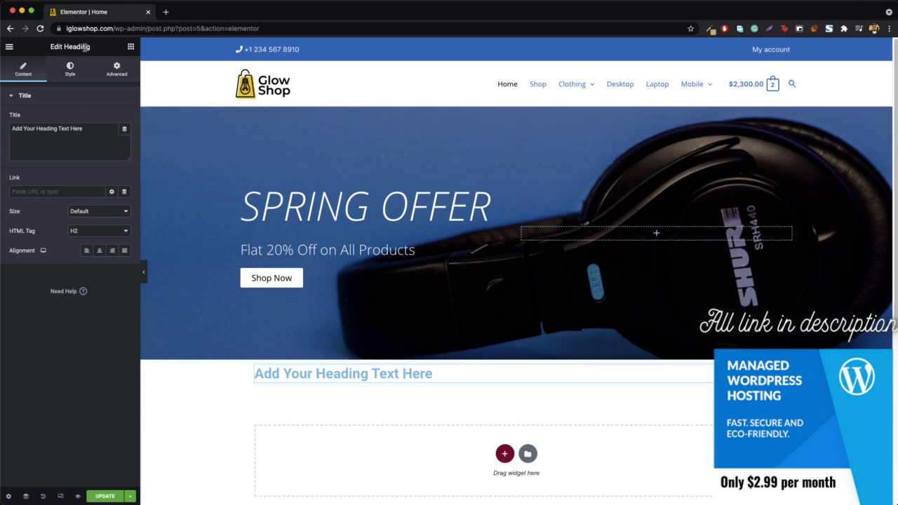
{"action": "scroll", "coordinate": [172, 378], "scroll_direction": "down", "scroll_amount": 2}
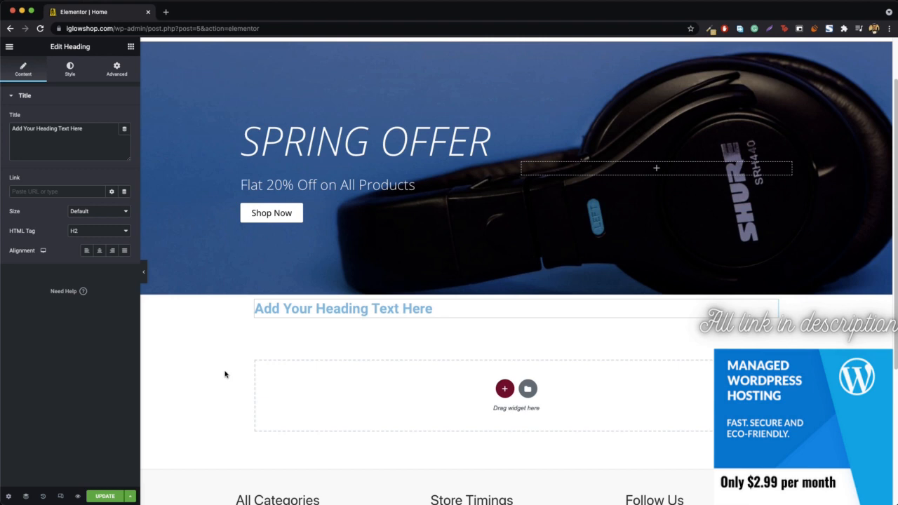
Try a classic #FF0000 background color on the heading and clear it again
{"action": "left_click", "coordinate": [107, 73]}
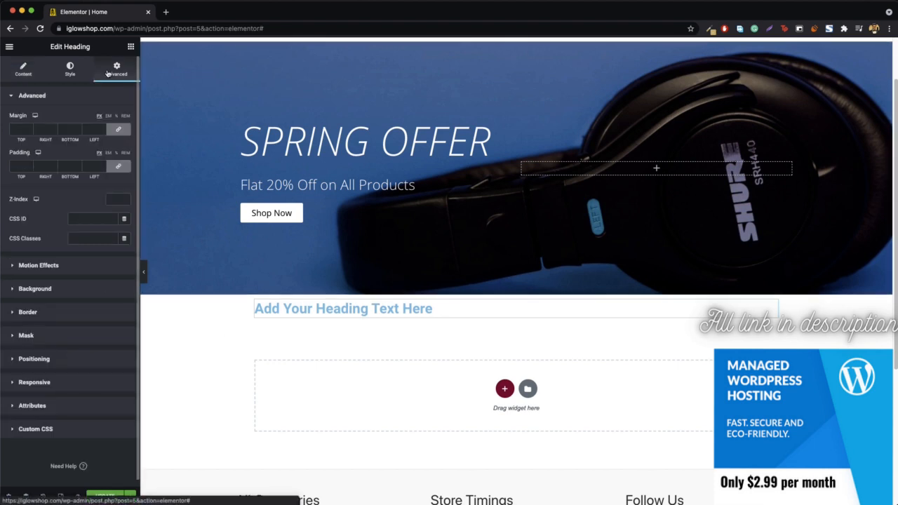
{"action": "left_click", "coordinate": [35, 289]}
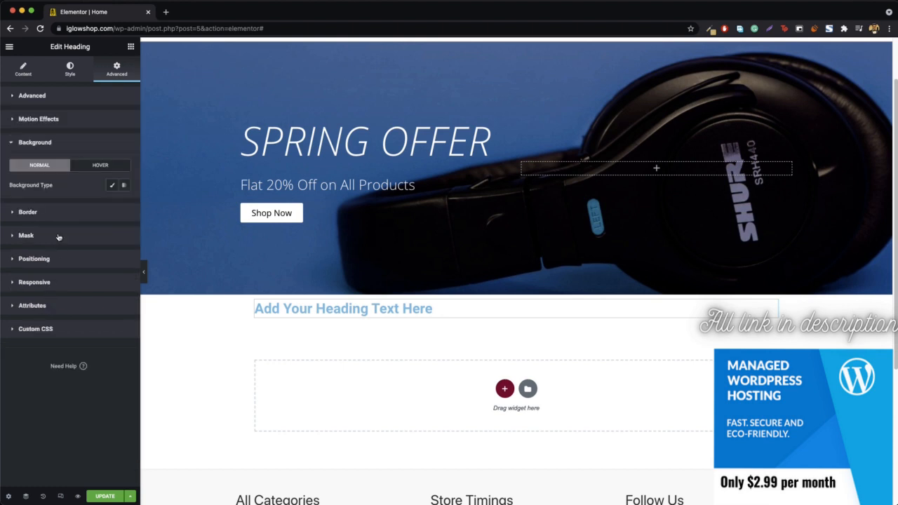
{"action": "left_click", "coordinate": [111, 186]}
{"action": "left_click", "coordinate": [125, 205]}
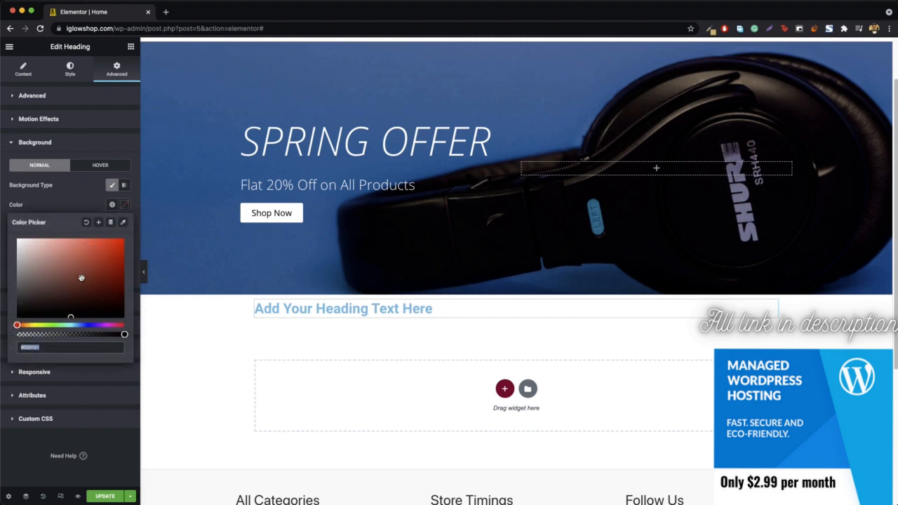
{"action": "left_click_drag", "start_coordinate": [82, 278], "coordinate": [123, 241]}
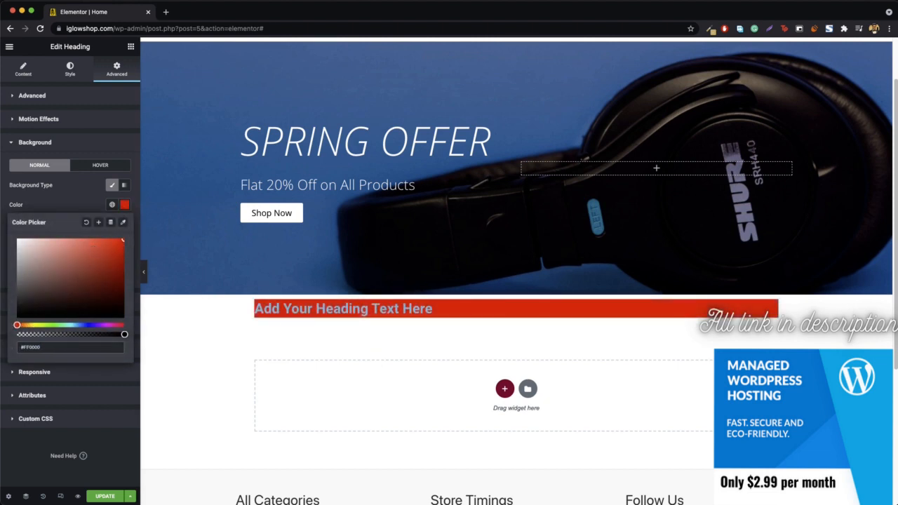
{"action": "left_click", "coordinate": [85, 223]}
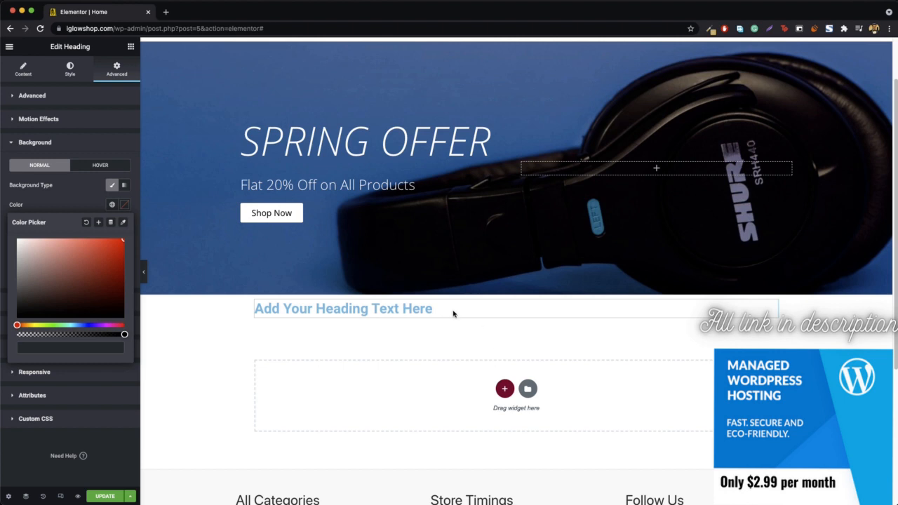
{"action": "left_click", "coordinate": [31, 143]}
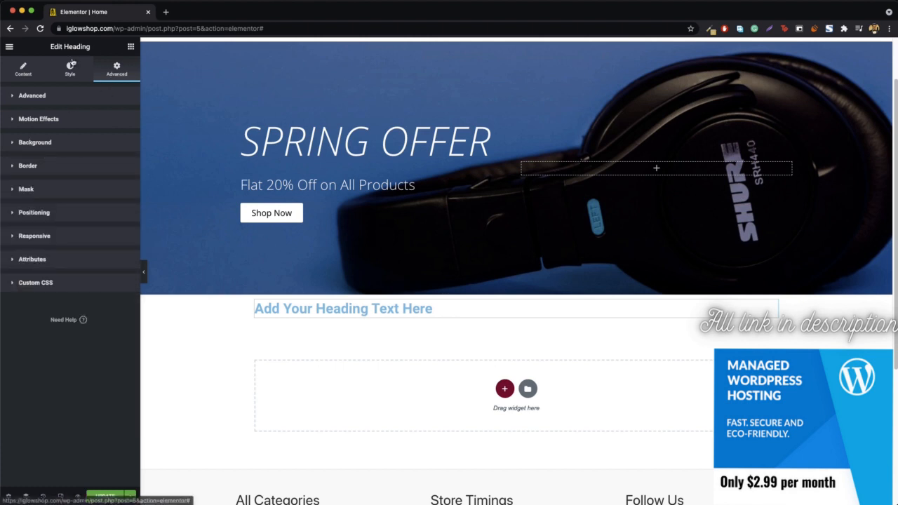
Open the heading for editing and give it a solid border
{"action": "right_click", "coordinate": [347, 303]}
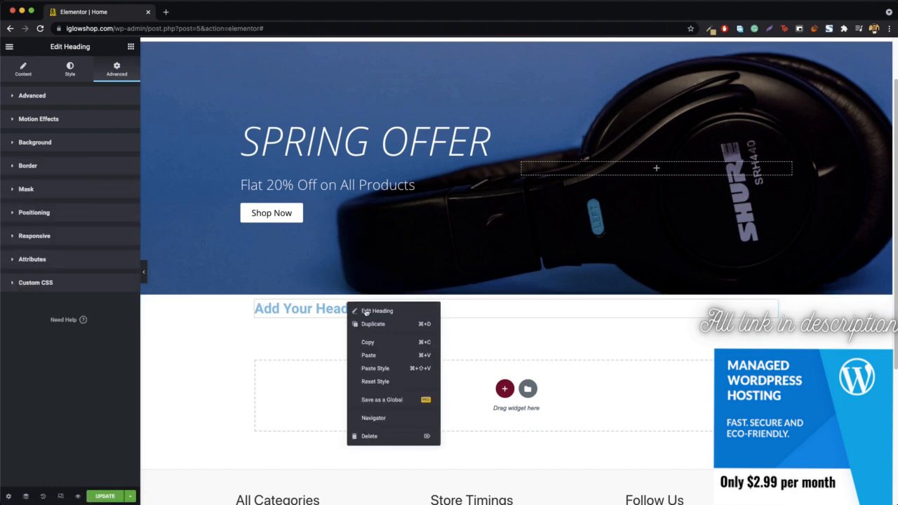
{"action": "left_click", "coordinate": [371, 311]}
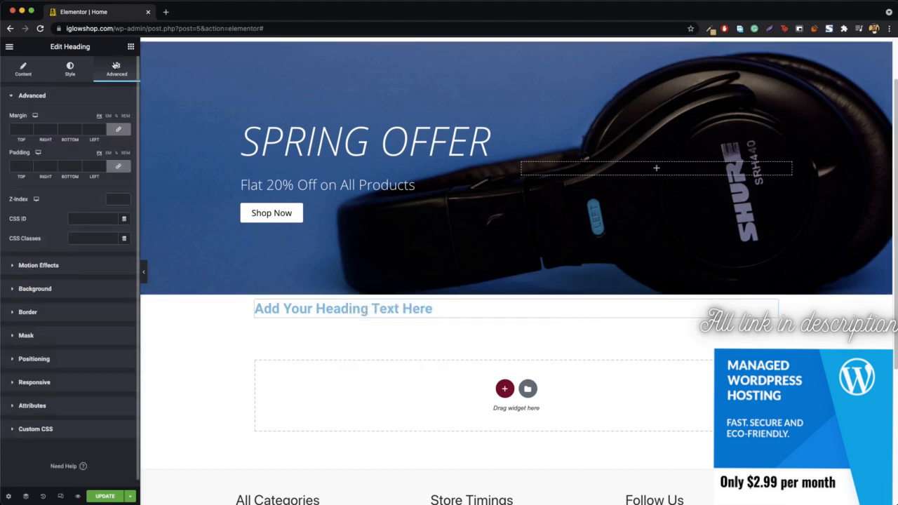
{"action": "left_click", "coordinate": [38, 312]}
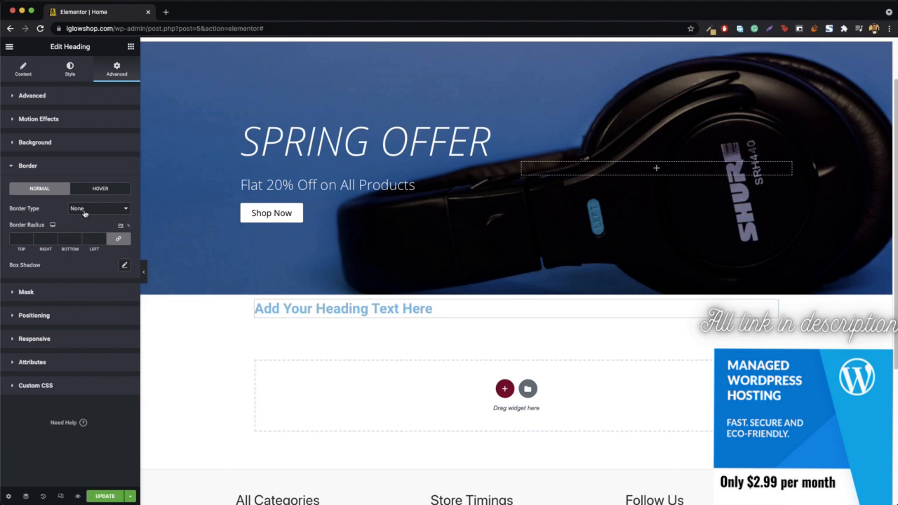
{"action": "left_click", "coordinate": [72, 212]}
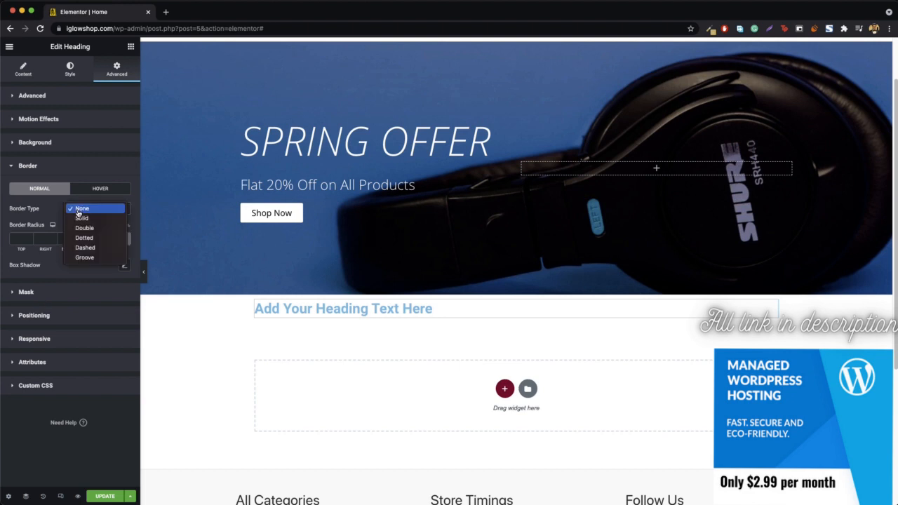
{"action": "left_click", "coordinate": [90, 222]}
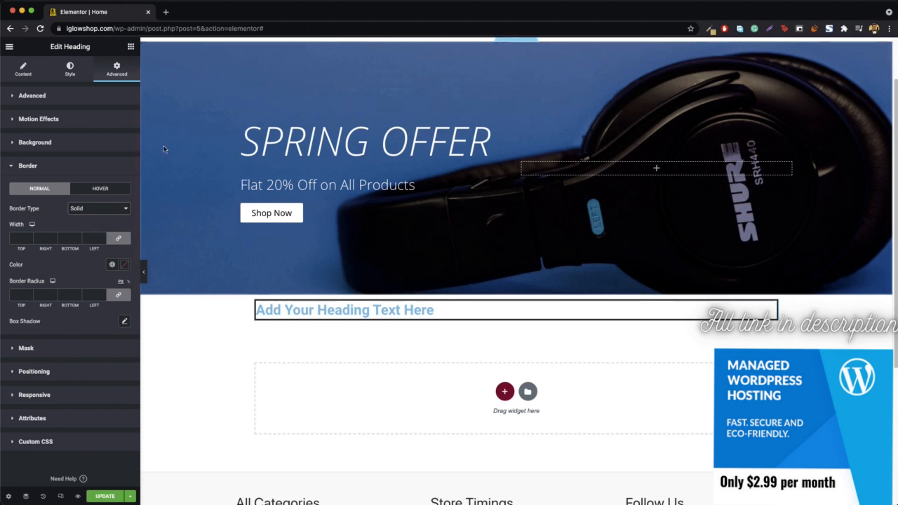
Set the heading's padding to 67 px on all four sides
{"action": "left_click", "coordinate": [59, 95]}
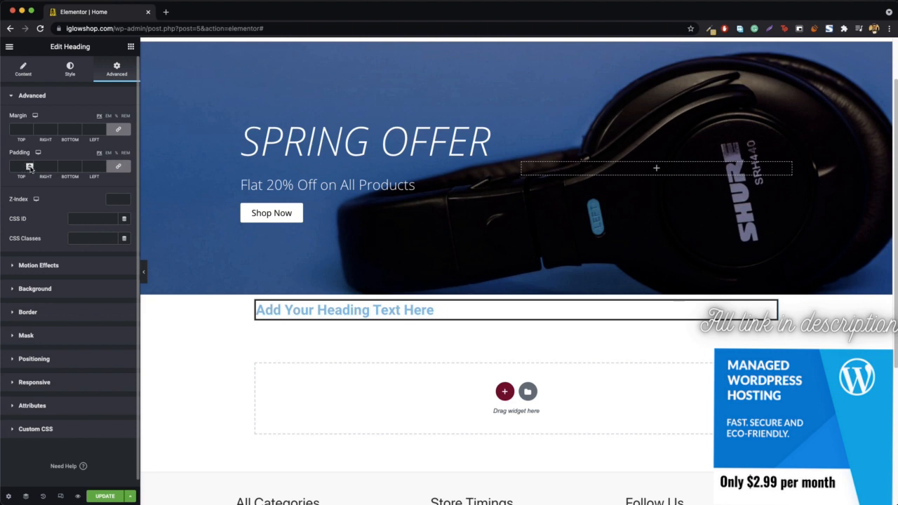
{"action": "left_click_drag", "start_coordinate": [30, 166], "coordinate": [30, 166]}
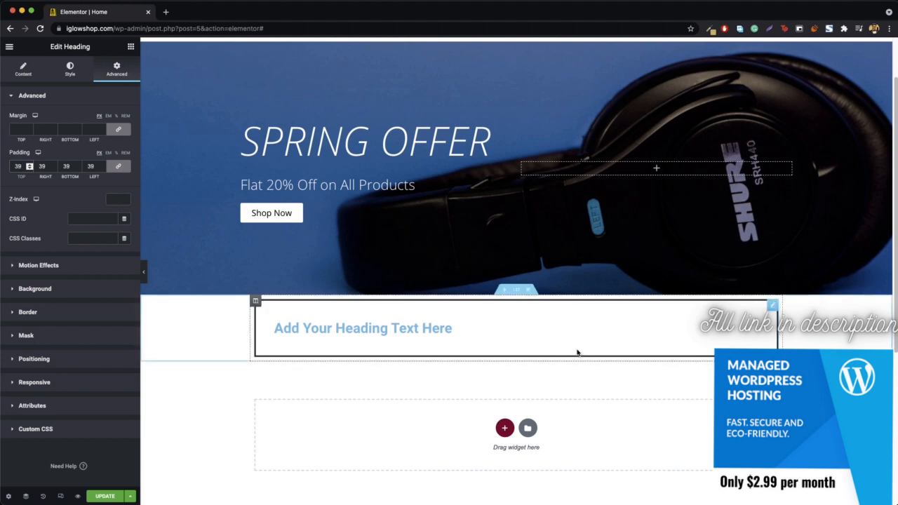
{"action": "left_click", "coordinate": [30, 165]}
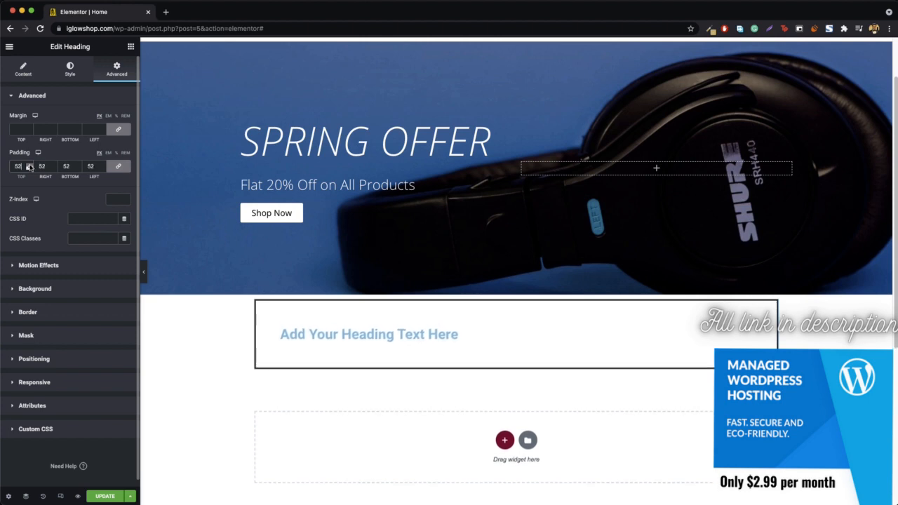
{"action": "left_click", "coordinate": [30, 165]}
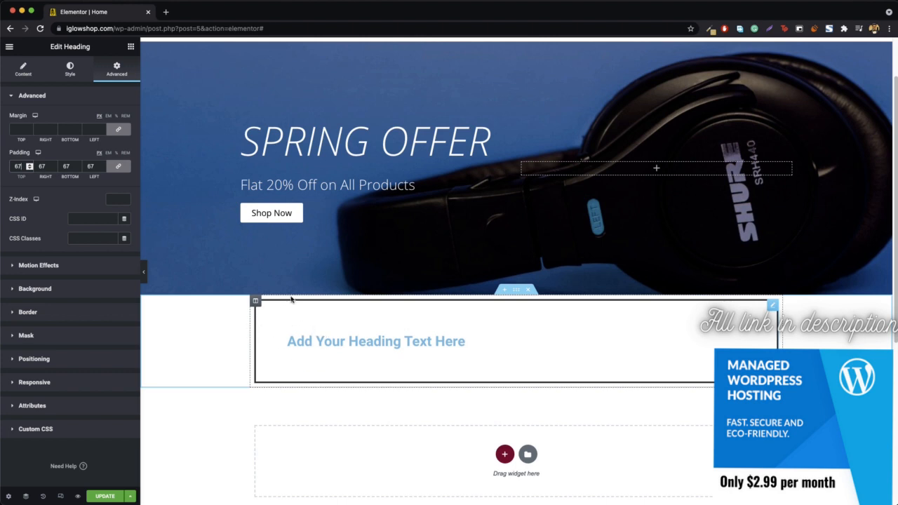
Set the heading's margin to 64 px and its padding to 86 px on all sides
{"action": "left_click", "coordinate": [29, 129]}
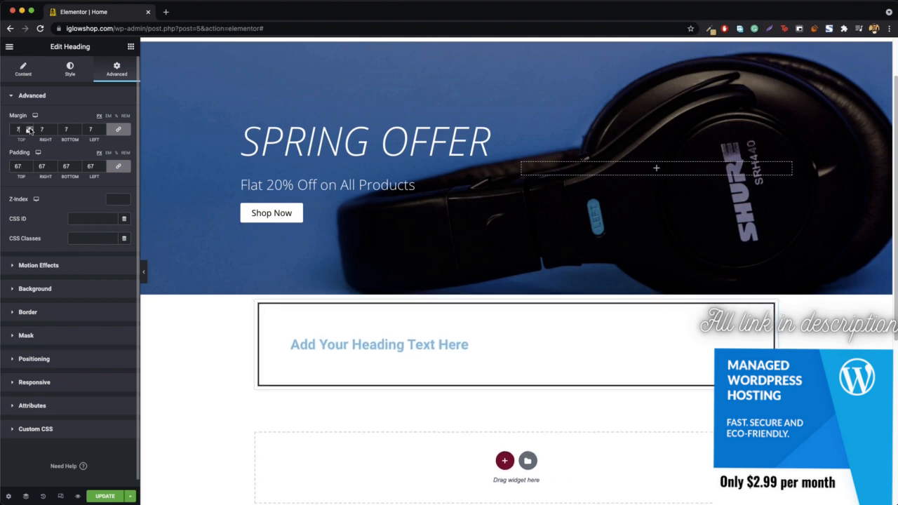
{"action": "left_click_drag", "start_coordinate": [29, 129], "coordinate": [30, 129]}
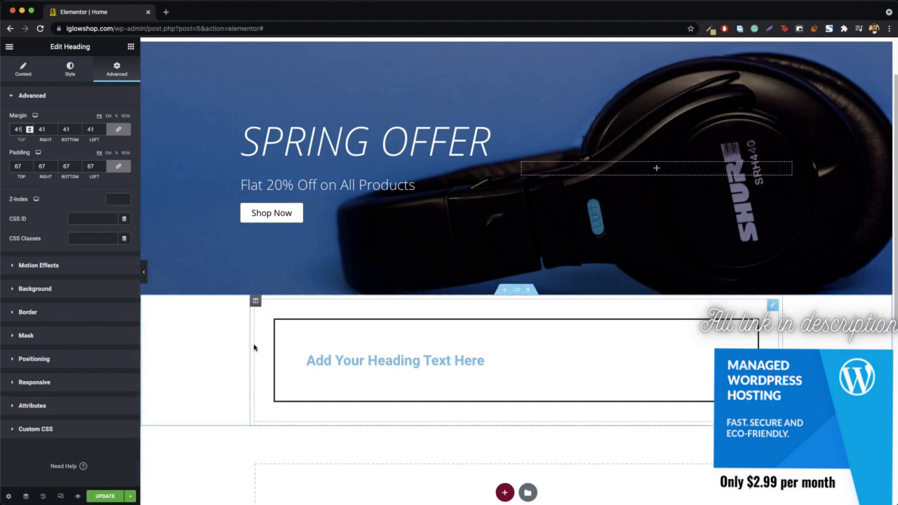
{"action": "left_click", "coordinate": [29, 165]}
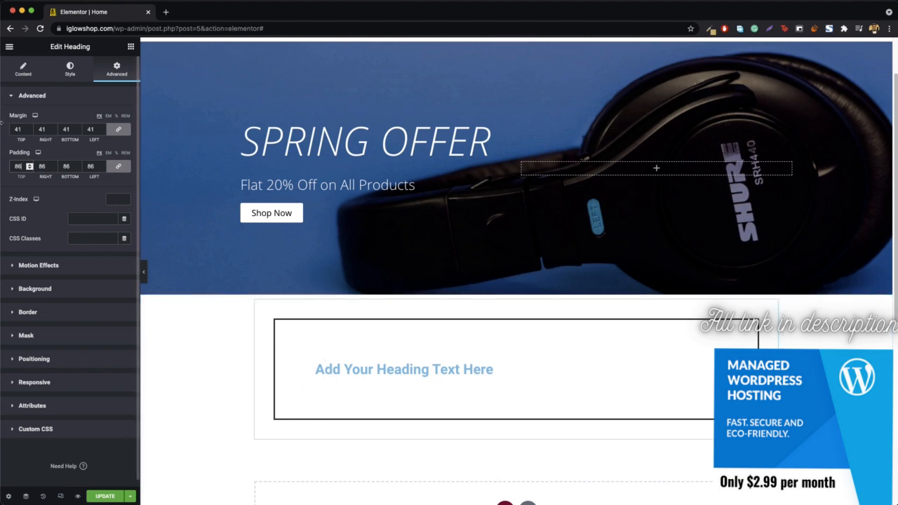
{"action": "left_click", "coordinate": [30, 128]}
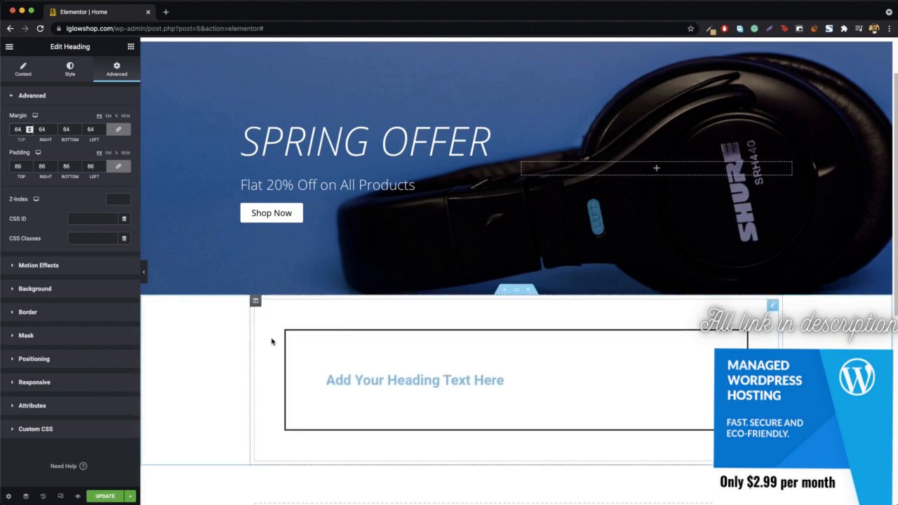
Set the bordered heading's background color to #FF0000
{"action": "left_click", "coordinate": [31, 289]}
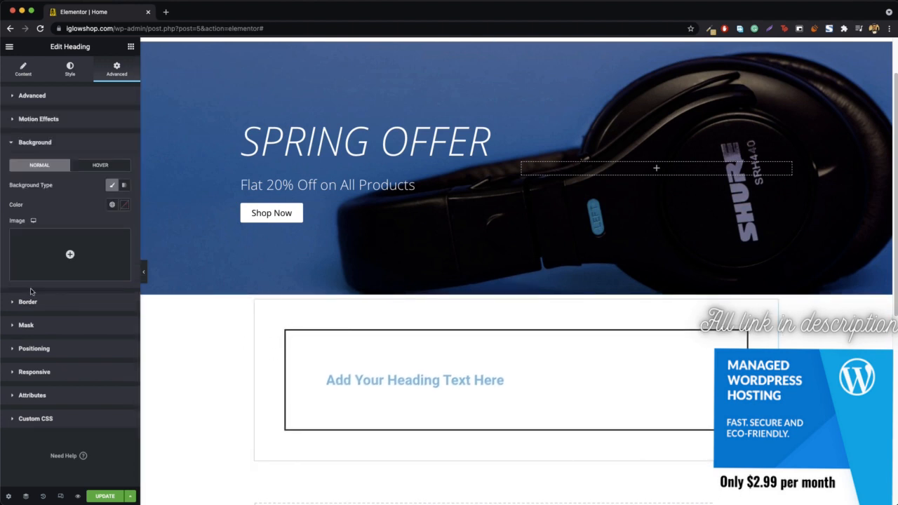
{"action": "left_click", "coordinate": [125, 204]}
{"action": "left_click_drag", "start_coordinate": [77, 283], "coordinate": [130, 240]}
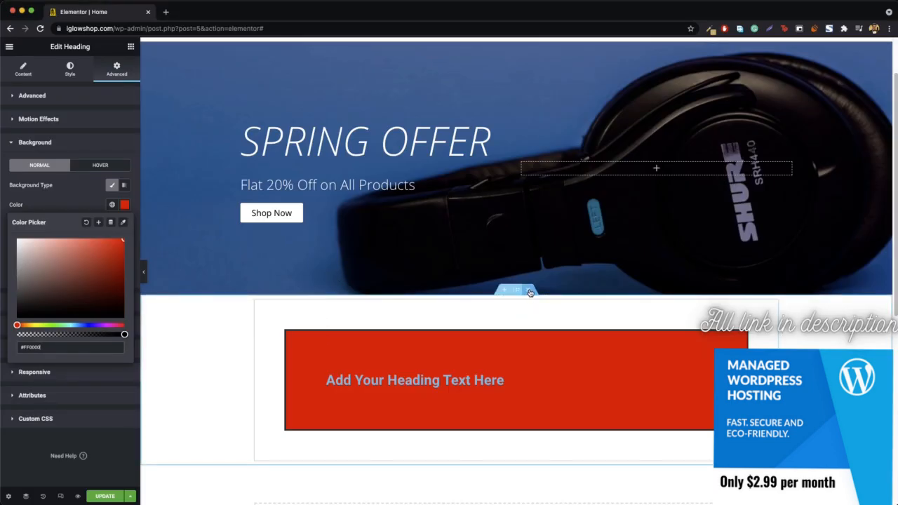
Delete the section holding the heading and add a new single-column section below the banner
{"action": "left_click", "coordinate": [529, 292]}
{"action": "scroll", "coordinate": [498, 329], "scroll_direction": "down", "scroll_amount": 2}
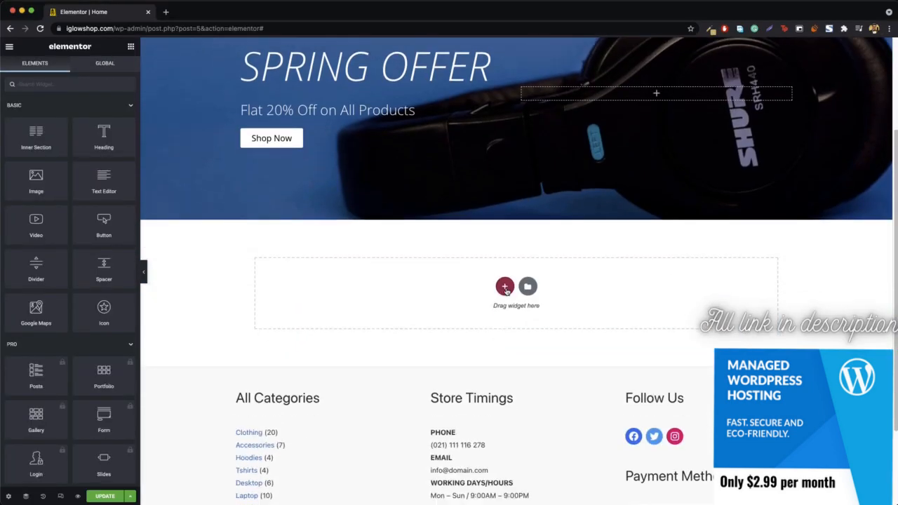
{"action": "left_click", "coordinate": [503, 291]}
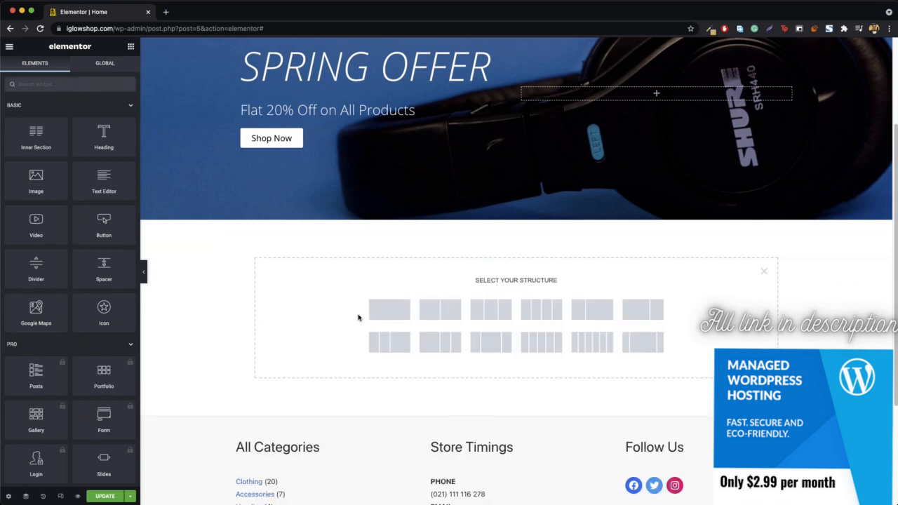
{"action": "left_click", "coordinate": [392, 312]}
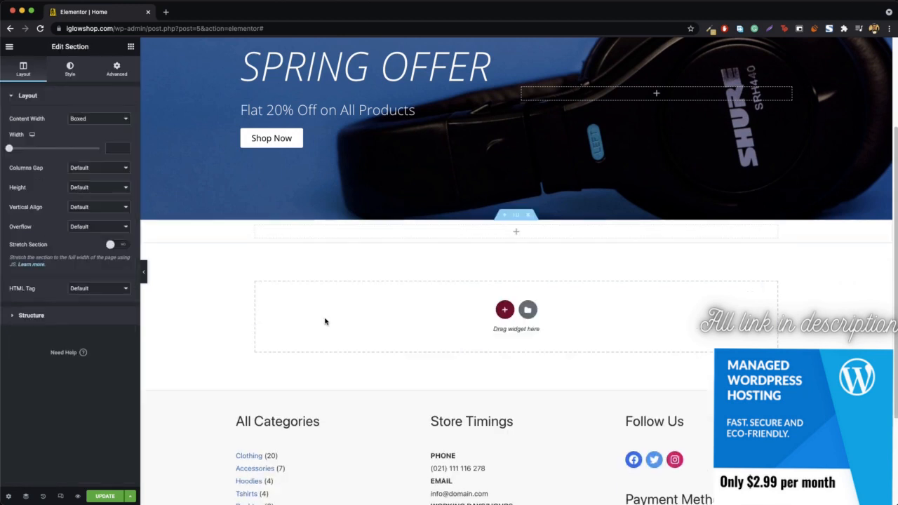
Give the new section a minimum height of 579 px
{"action": "left_click", "coordinate": [94, 193]}
{"action": "left_click", "coordinate": [101, 204]}
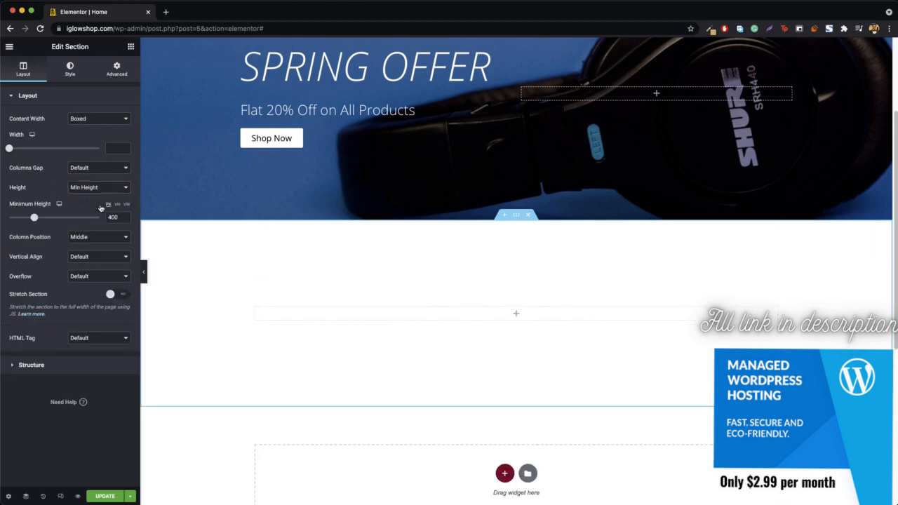
{"action": "left_click_drag", "start_coordinate": [34, 219], "coordinate": [46, 219]}
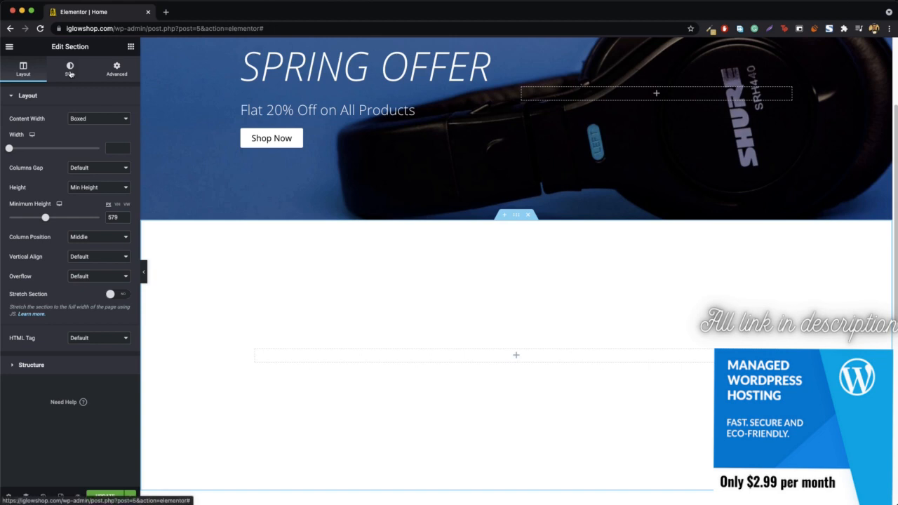
Give the section a classic background in blue, color #0430A7
{"action": "left_click", "coordinate": [71, 67]}
{"action": "left_click", "coordinate": [87, 139]}
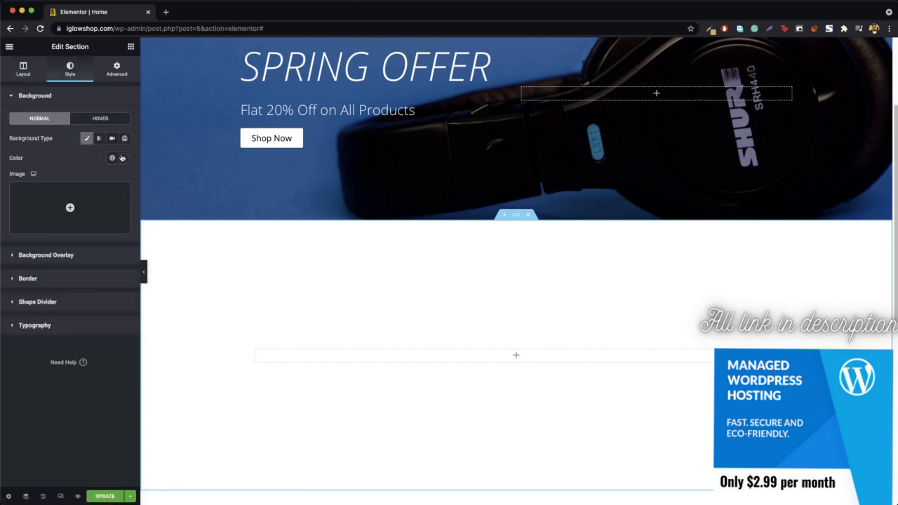
{"action": "left_click", "coordinate": [124, 159]}
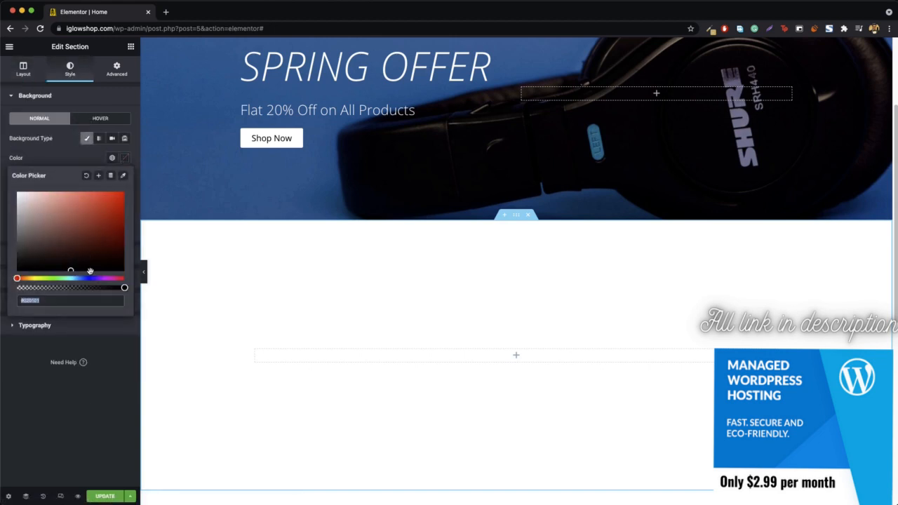
{"action": "left_click_drag", "start_coordinate": [91, 277], "coordinate": [84, 279]}
{"action": "left_click_drag", "start_coordinate": [102, 216], "coordinate": [122, 220]}
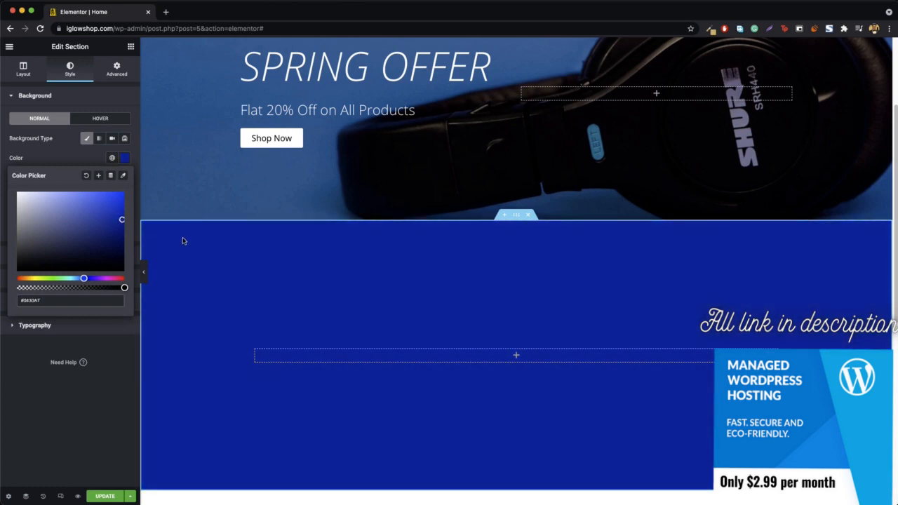
{"action": "left_click", "coordinate": [125, 158]}
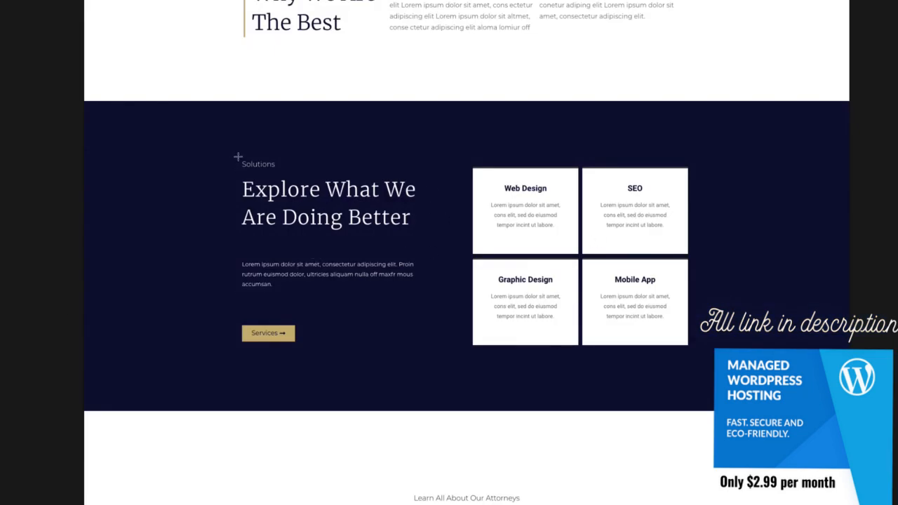
{"action": "left_click_drag", "start_coordinate": [238, 154], "coordinate": [450, 349]}
{"action": "left_click_drag", "start_coordinate": [700, 156], "coordinate": [463, 351]}
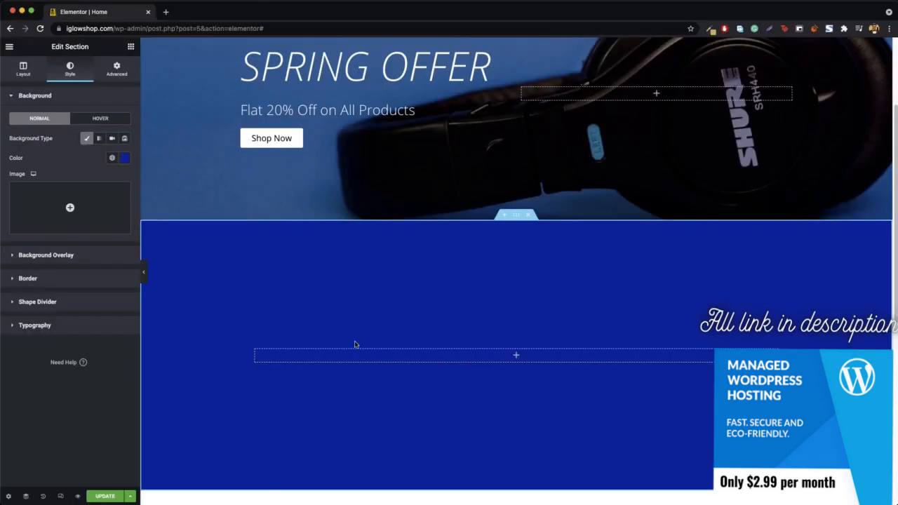
Add a second column to the blue section and place a heading widget in the first column
{"action": "right_click", "coordinate": [257, 353]}
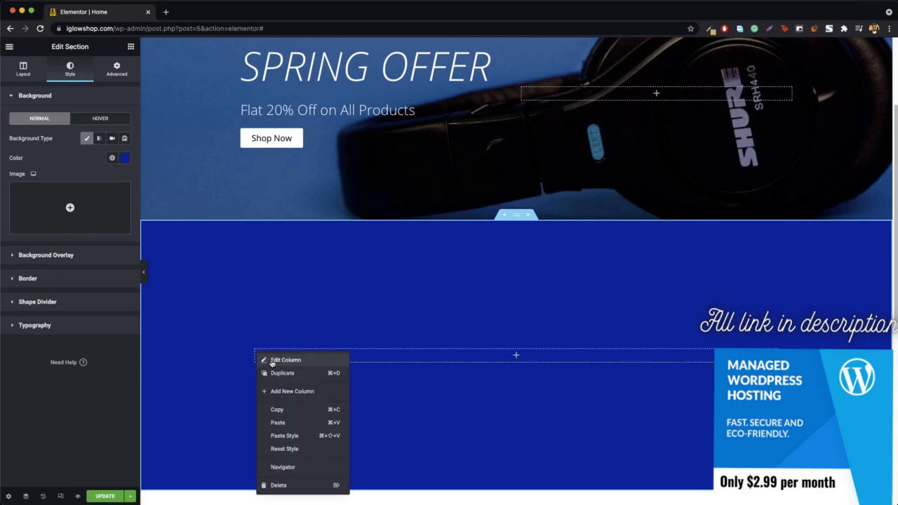
{"action": "left_click", "coordinate": [290, 392]}
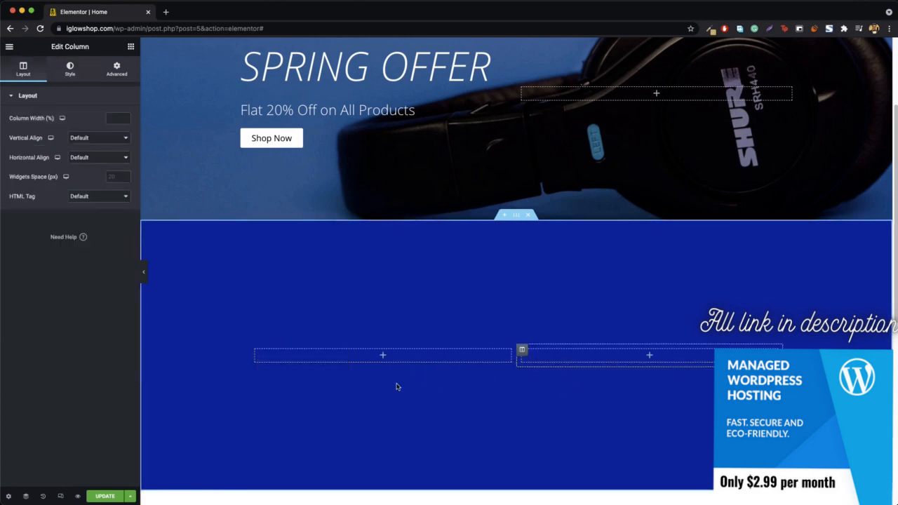
{"action": "scroll", "coordinate": [355, 383], "scroll_direction": "down", "scroll_amount": 3}
{"action": "scroll", "coordinate": [355, 367], "scroll_direction": "up", "scroll_amount": 1}
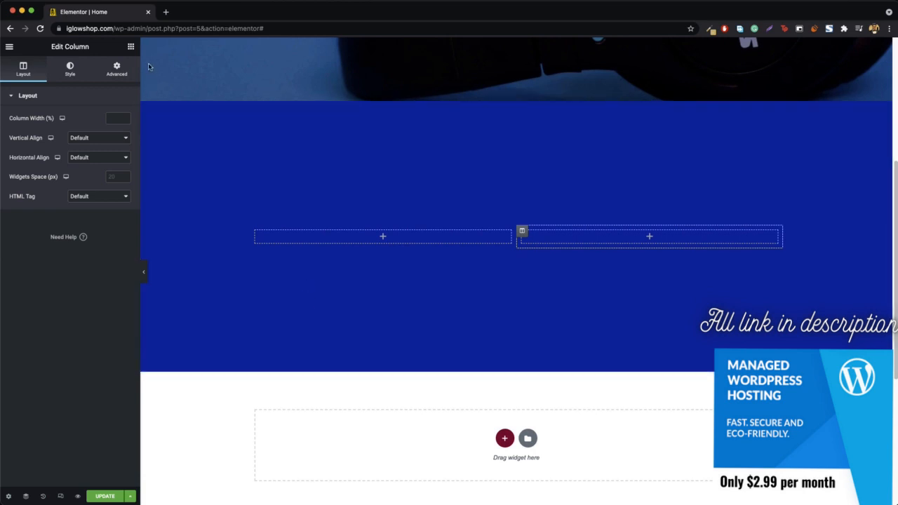
{"action": "left_click", "coordinate": [130, 47]}
{"action": "left_click_drag", "start_coordinate": [104, 137], "coordinate": [390, 237]}
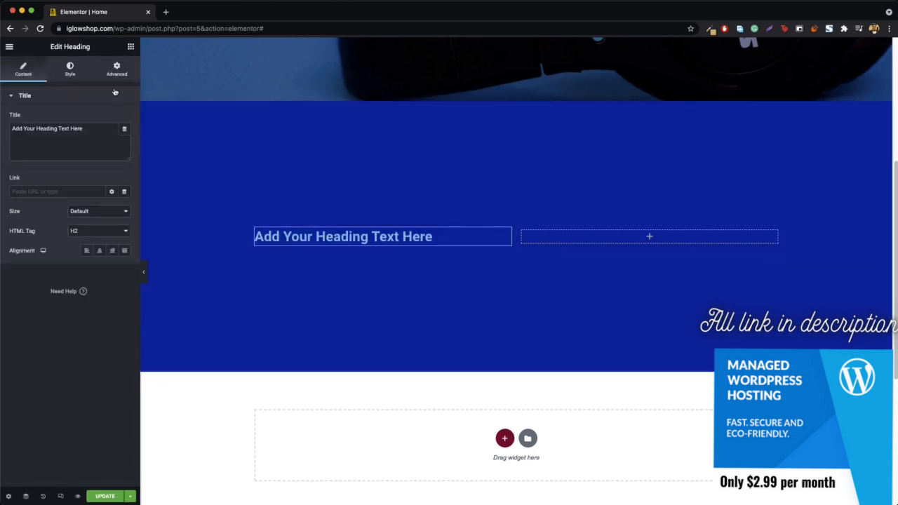
Set the new heading's text color to white, #FFFFFF
{"action": "left_click", "coordinate": [71, 70]}
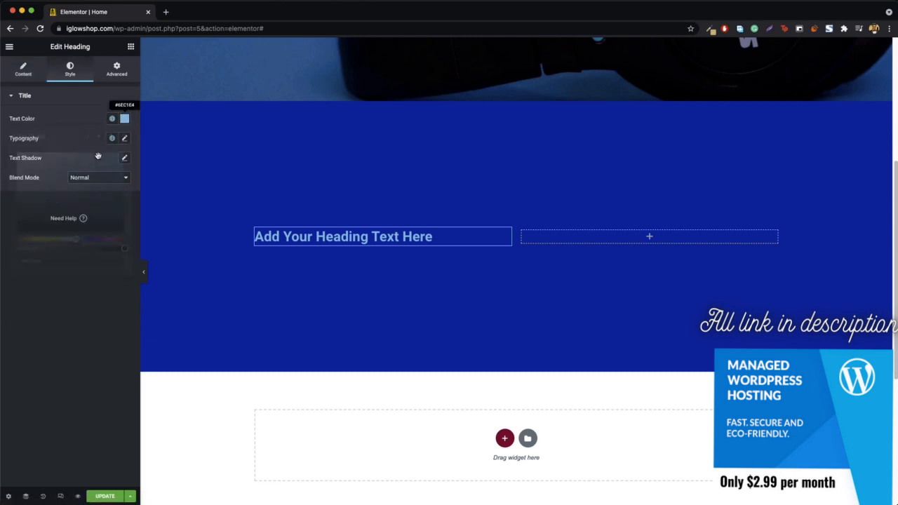
{"action": "left_click", "coordinate": [124, 118]}
{"action": "left_click", "coordinate": [26, 154]}
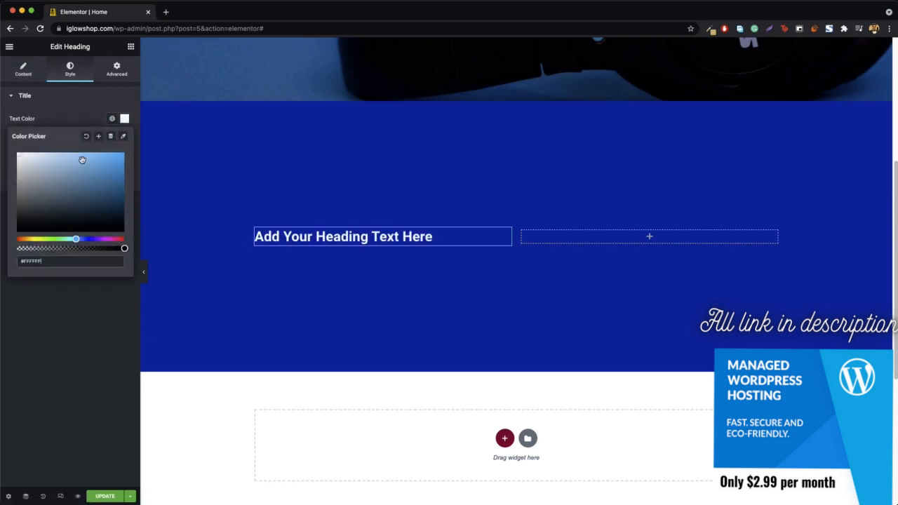
Duplicate the white heading and set the lower copy's font size to 45 px
{"action": "right_click", "coordinate": [505, 236]}
{"action": "left_click", "coordinate": [526, 251]}
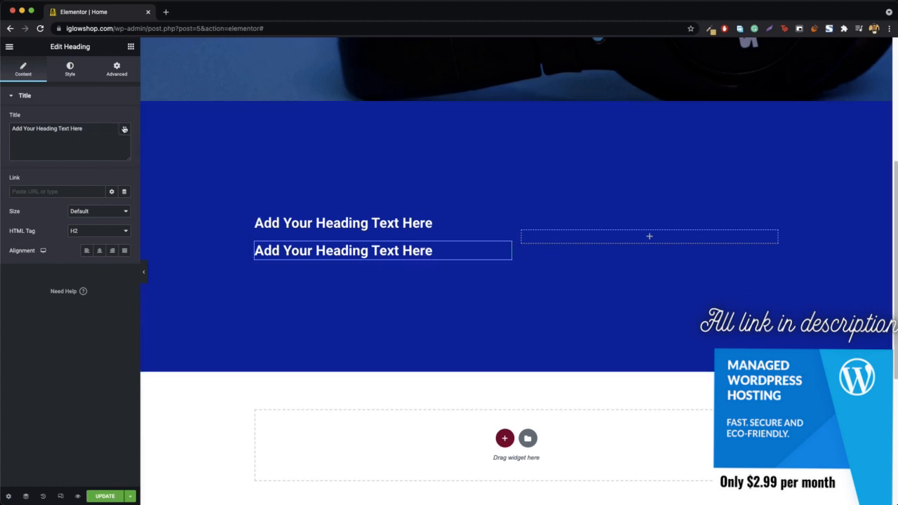
{"action": "left_click", "coordinate": [70, 69]}
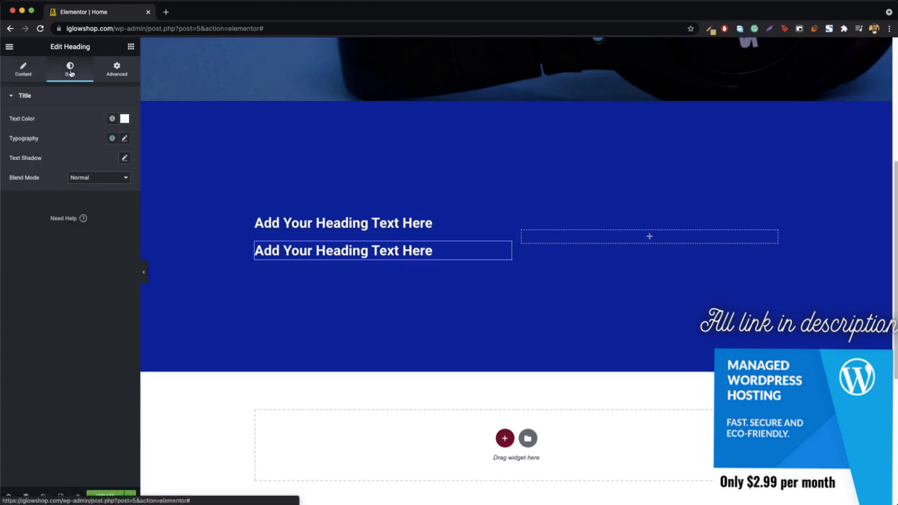
{"action": "left_click", "coordinate": [124, 139]}
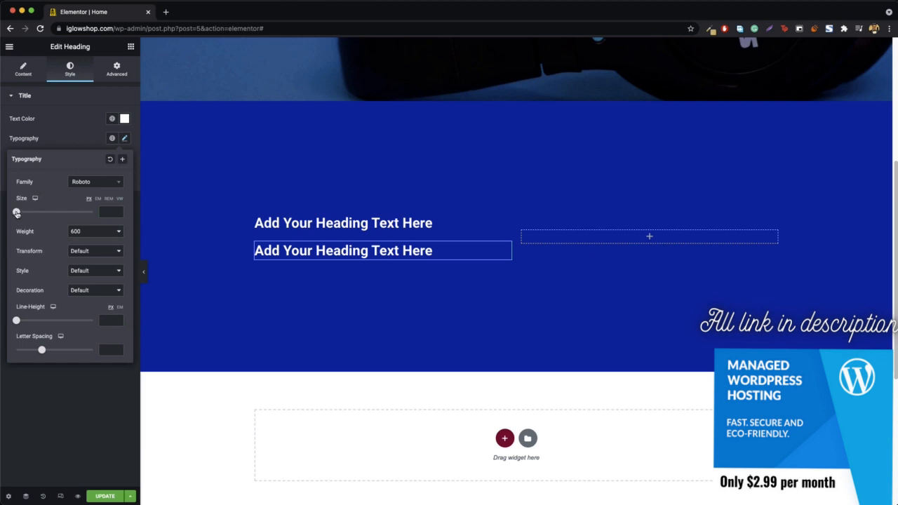
{"action": "mouse_move", "coordinate": [17, 213]}
{"action": "left_mouse_down"}
{"action": "mouse_move", "coordinate": [45, 212]}
{"action": "mouse_move", "coordinate": [33, 211]}
{"action": "left_mouse_up"}
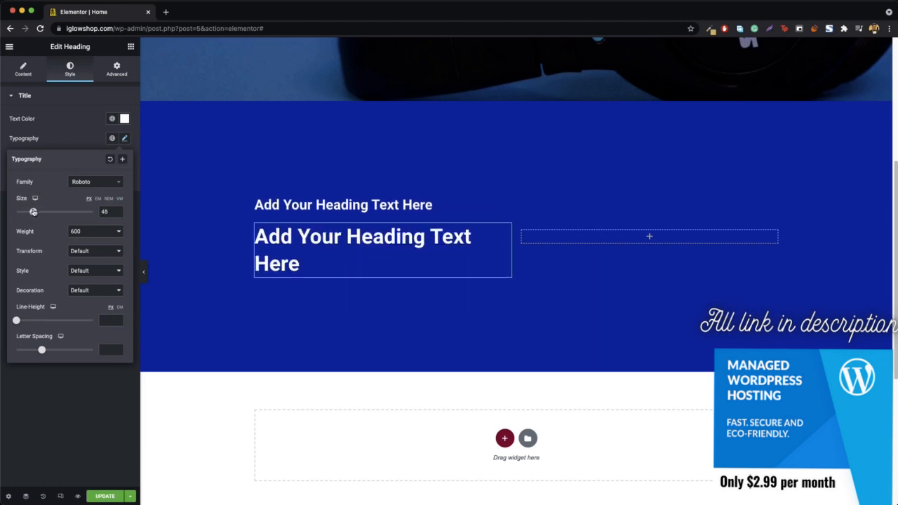
Reduce the upper heading's font size to 18 px
{"action": "left_click", "coordinate": [453, 206]}
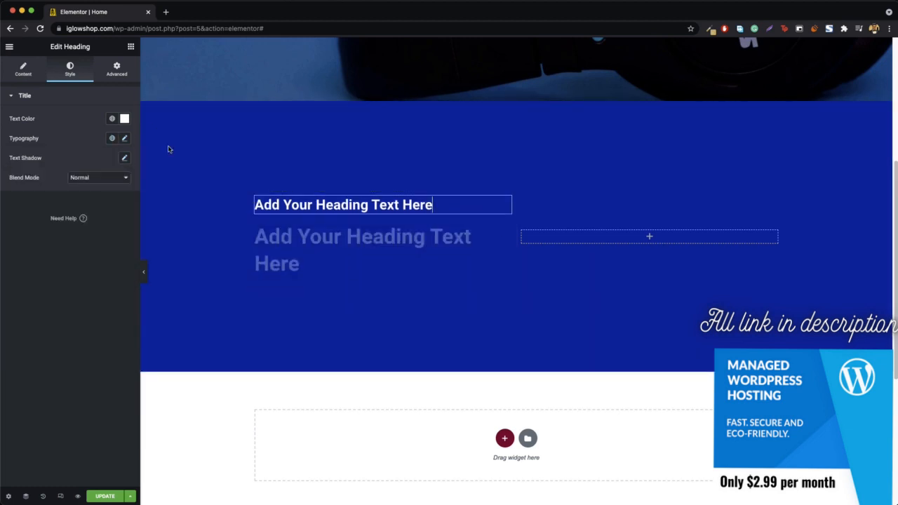
{"action": "left_click", "coordinate": [124, 138]}
{"action": "left_click_drag", "start_coordinate": [16, 213], "coordinate": [23, 212]}
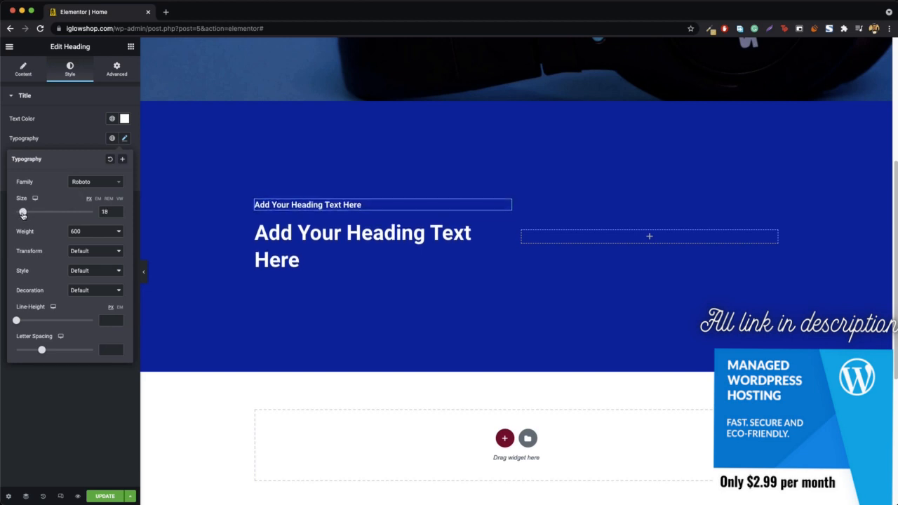
Add a text editor widget below the headings and repeat its Lorem ipsum text as a second paragraph
{"action": "left_click", "coordinate": [130, 46]}
{"action": "left_click_drag", "start_coordinate": [96, 183], "coordinate": [307, 268]}
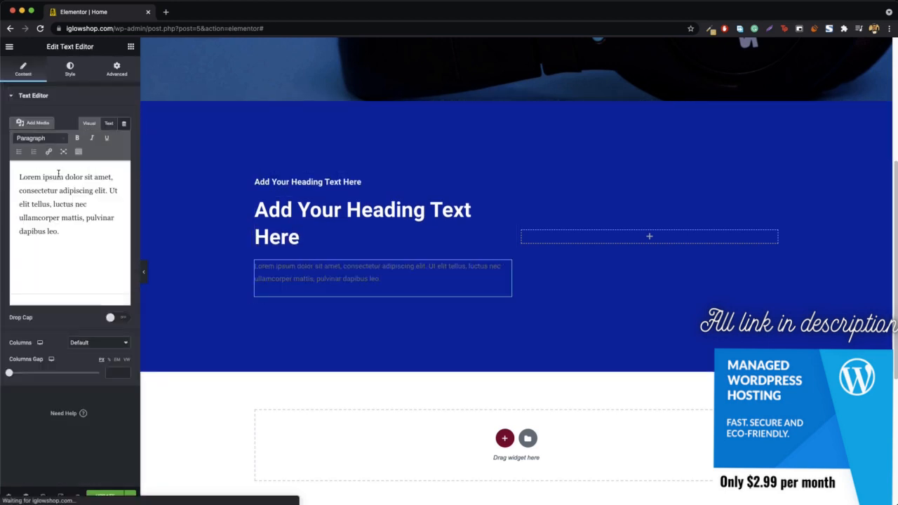
{"action": "triple_click", "coordinate": [63, 216]}
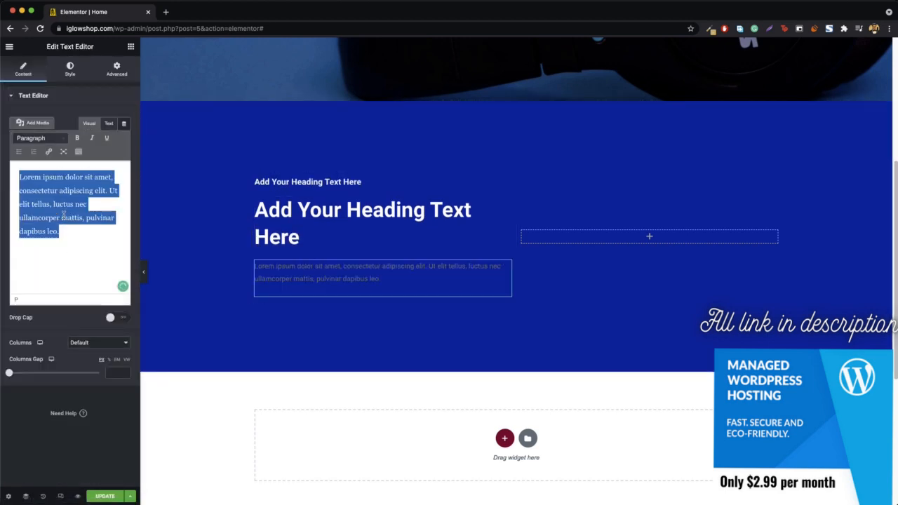
{"action": "key", "text": "ctrl+c"}
{"action": "left_click", "coordinate": [80, 233]}
{"action": "key", "text": "ctrl+v"}
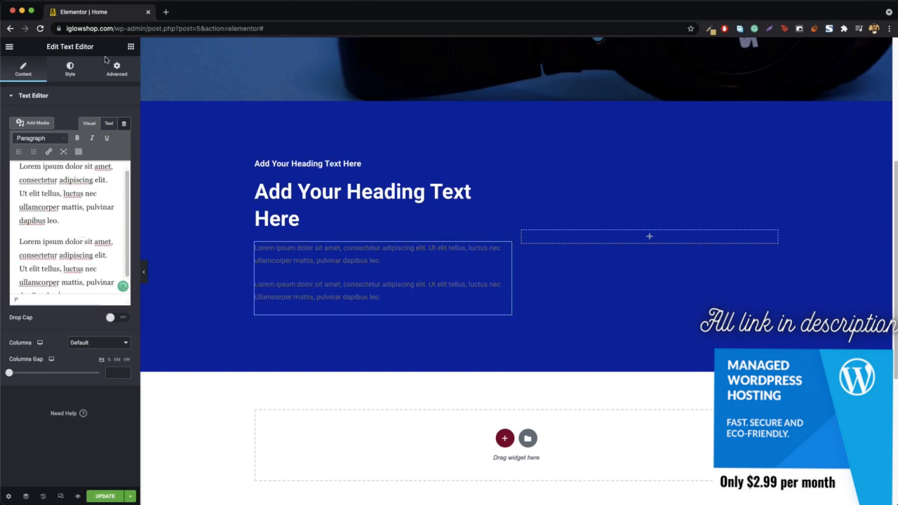
Set the Lorem ipsum paragraphs' text color to #FFFFFF
{"action": "left_click", "coordinate": [68, 75]}
{"action": "left_click", "coordinate": [125, 142]}
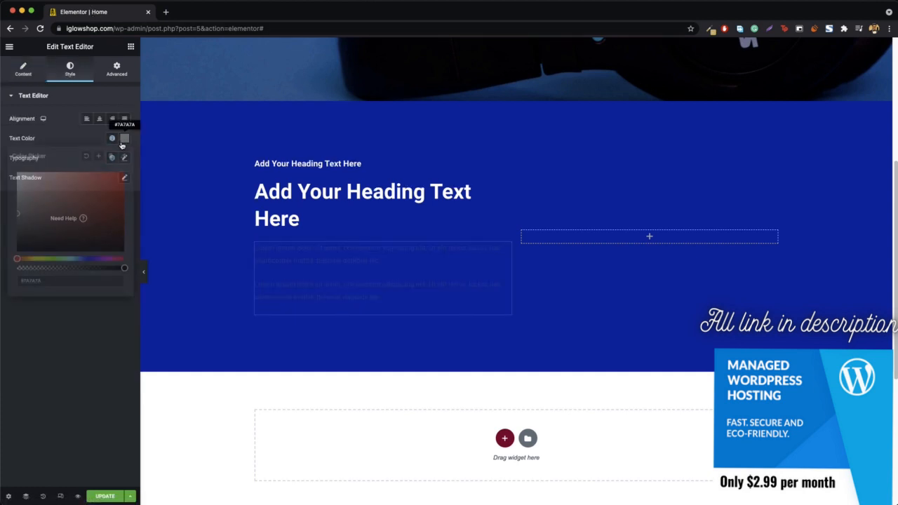
{"action": "left_click_drag", "start_coordinate": [78, 200], "coordinate": [2, 172]}
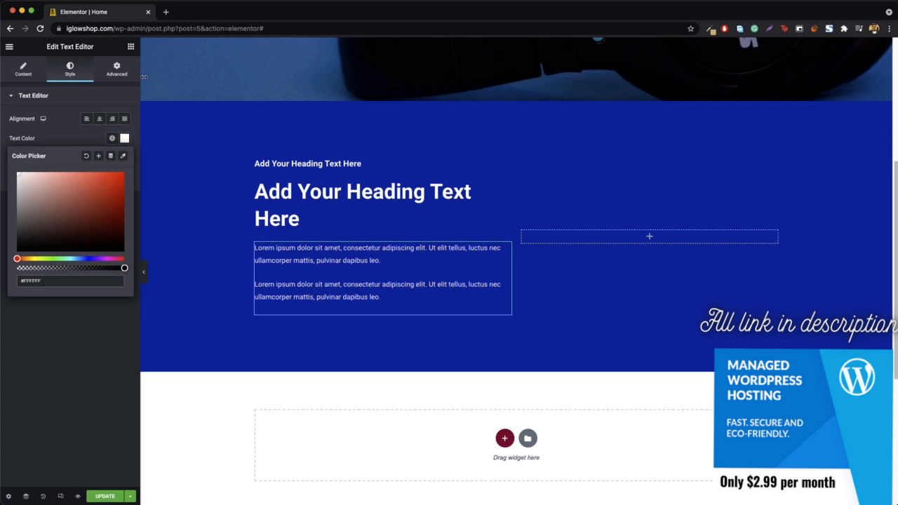
Add a button below the paragraphs and set its background color to #FFFFFF
{"action": "left_click", "coordinate": [130, 47]}
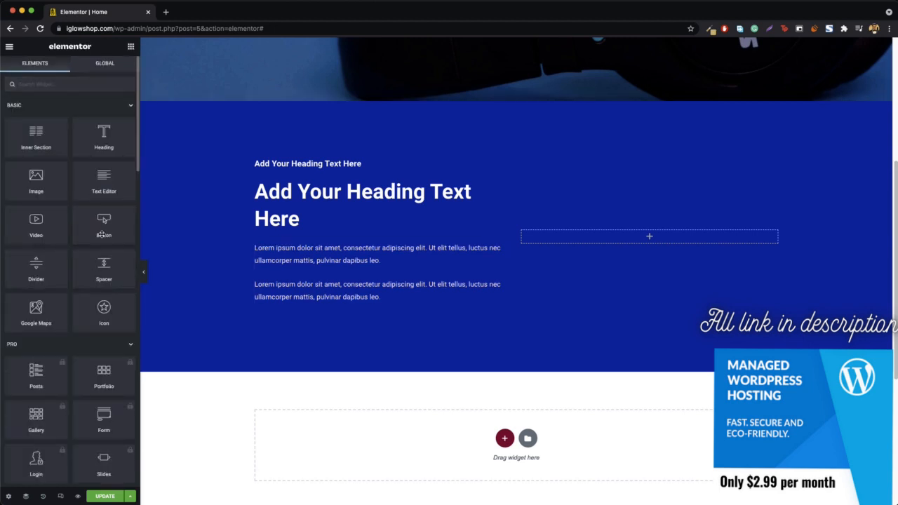
{"action": "left_click_drag", "start_coordinate": [102, 234], "coordinate": [297, 300]}
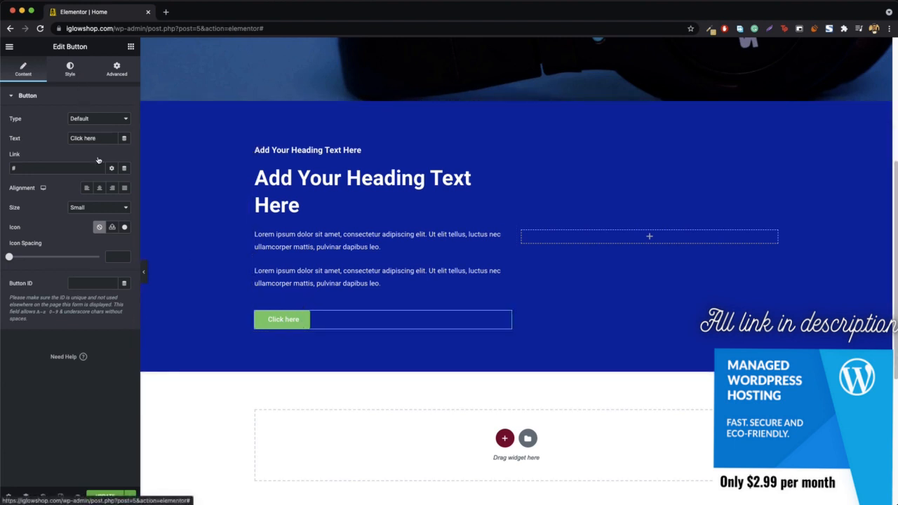
{"action": "left_click", "coordinate": [71, 68]}
{"action": "left_click", "coordinate": [124, 216]}
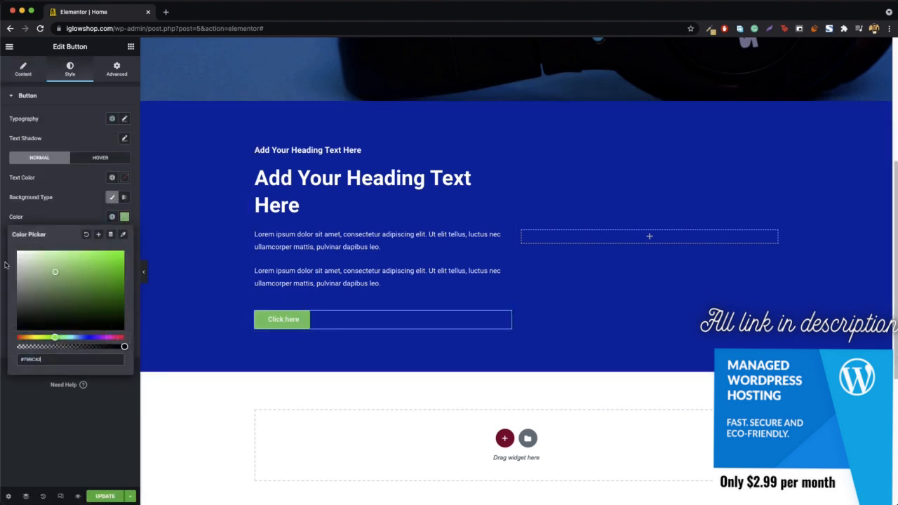
{"action": "type", "text": "#FFFFFF"}
Set the "Click here" button's text color to #000000
{"action": "left_click", "coordinate": [124, 177]}
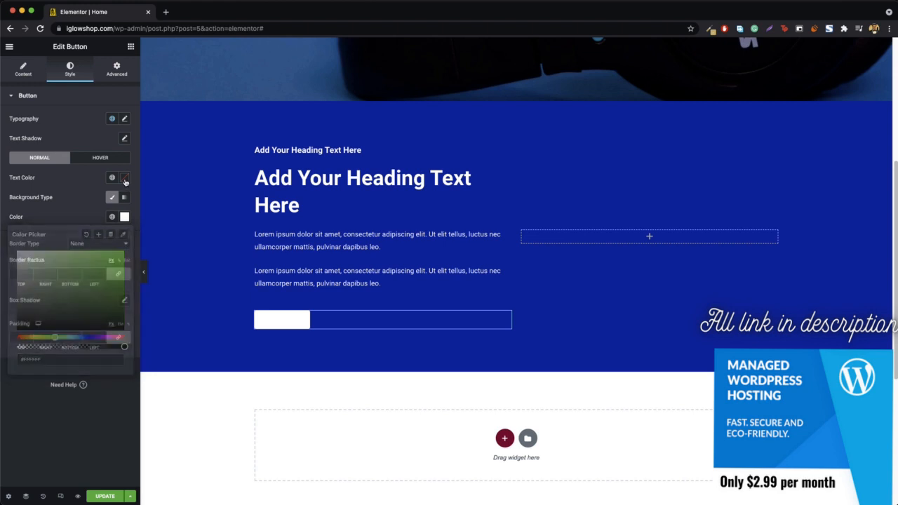
{"action": "type", "text": "#000000"}
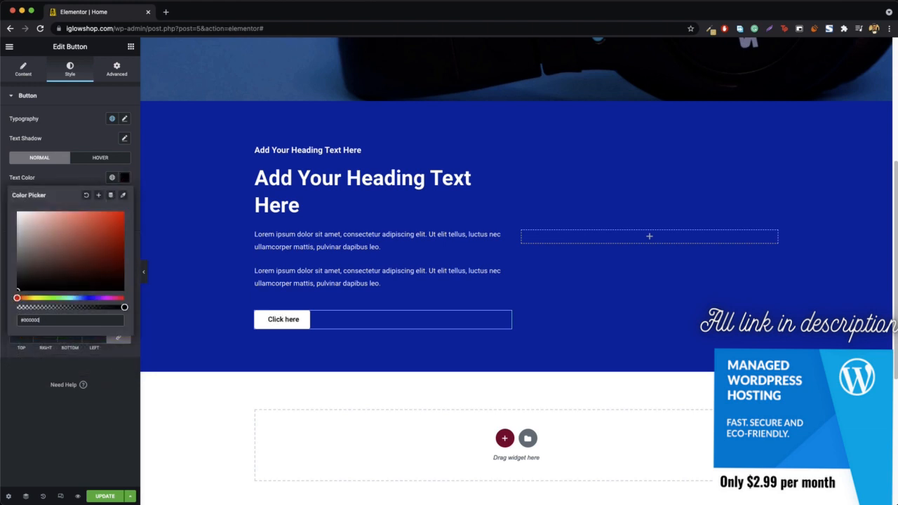
{"action": "left_click", "coordinate": [125, 179]}
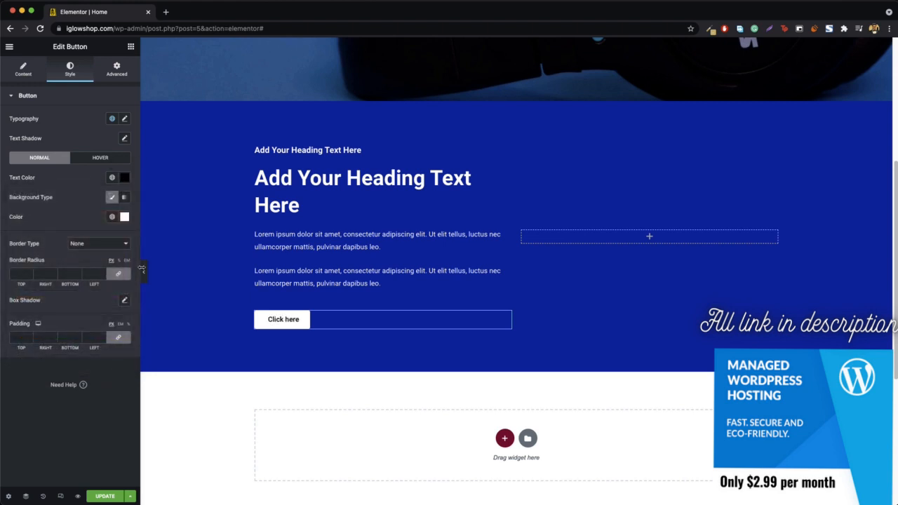
Set the button's border radius to 0 px on all four corners and preview the section before and after the change
{"action": "left_click", "coordinate": [143, 273]}
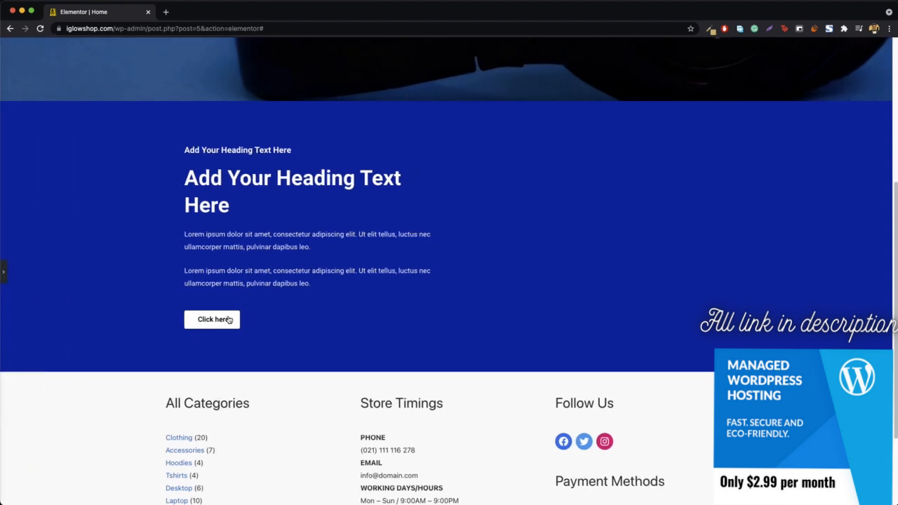
{"action": "left_click", "coordinate": [4, 273]}
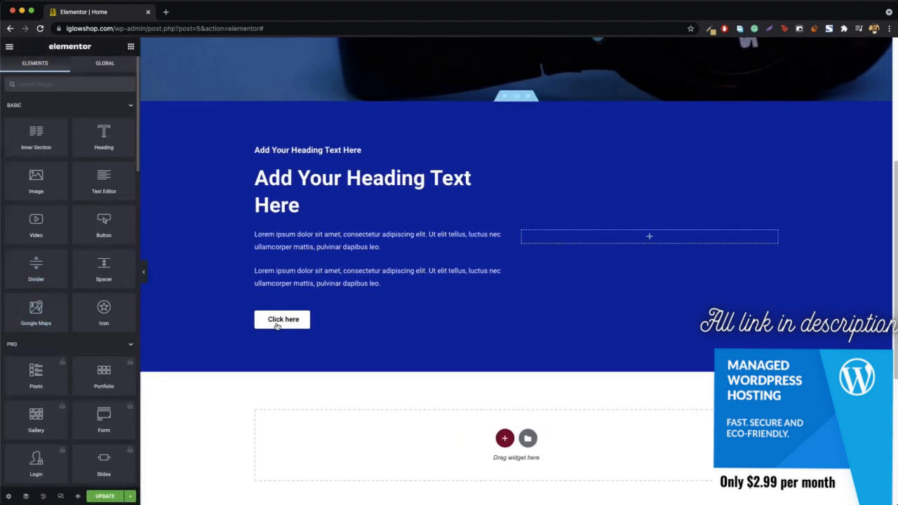
{"action": "right_click", "coordinate": [293, 323]}
{"action": "left_click", "coordinate": [303, 327]}
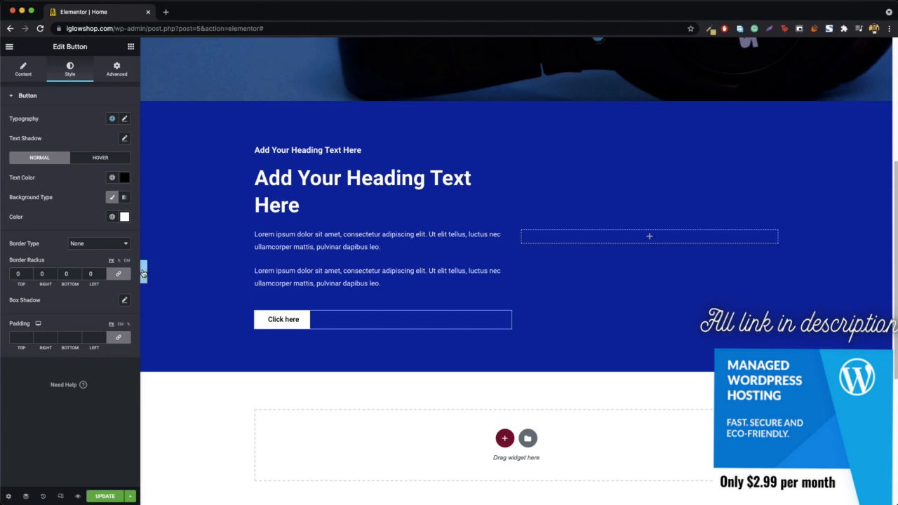
{"action": "left_click", "coordinate": [141, 270]}
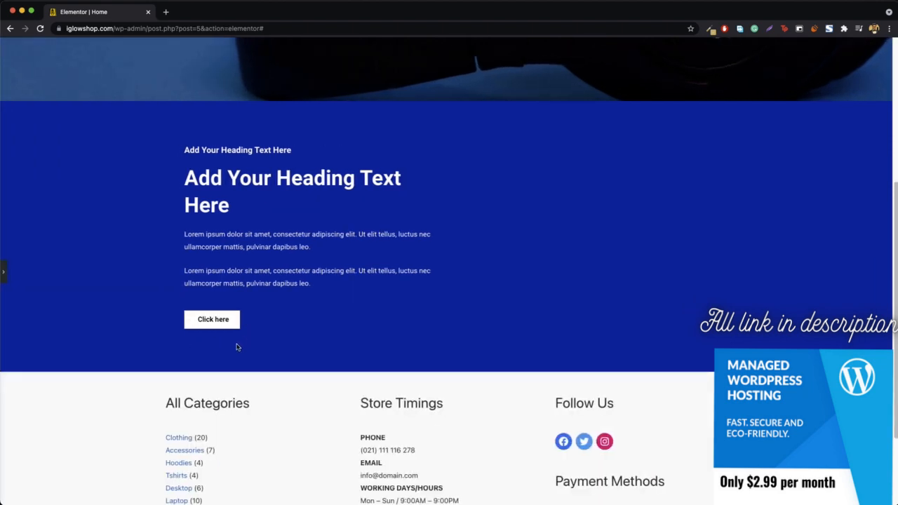
{"action": "left_click", "coordinate": [3, 271]}
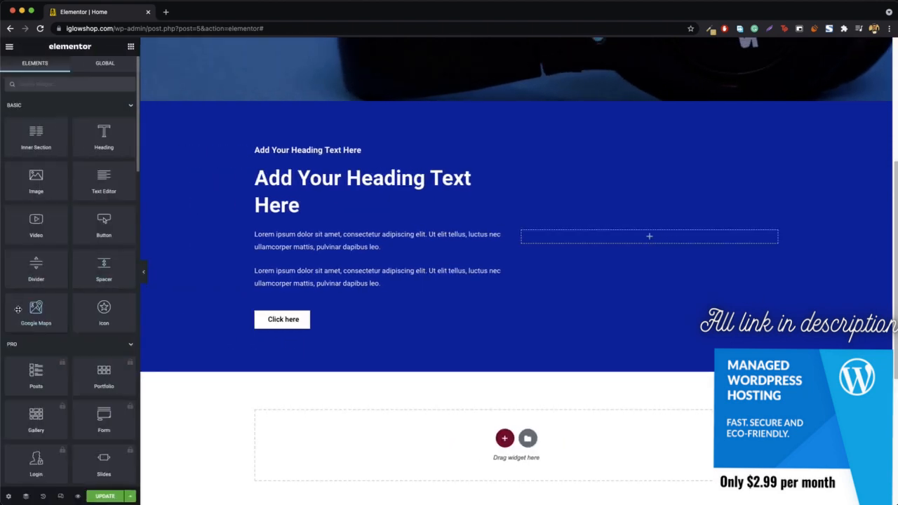
Try a border radius of 30 px on the button, return it to 0, and preview the section
{"action": "right_click", "coordinate": [285, 320]}
{"action": "left_click", "coordinate": [305, 328]}
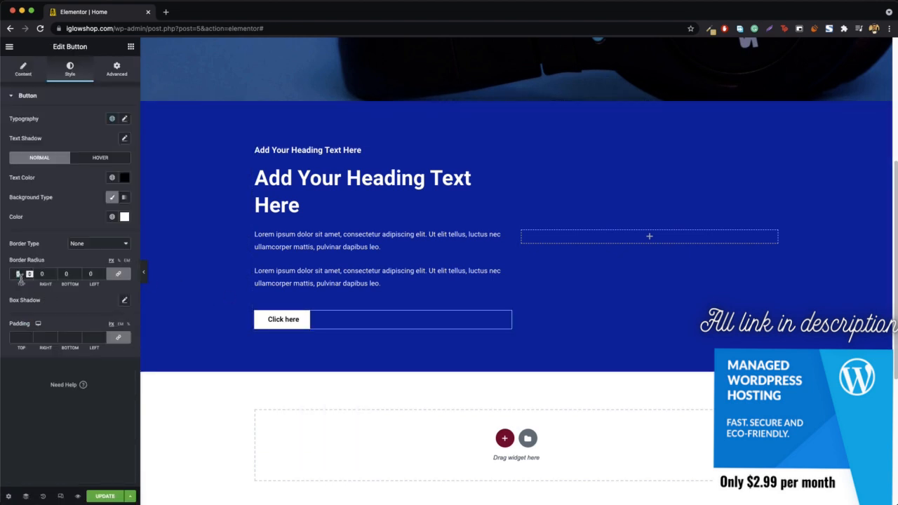
{"action": "left_click", "coordinate": [19, 274]}
{"action": "type", "text": "30"}
{"action": "type", "text": "0"}
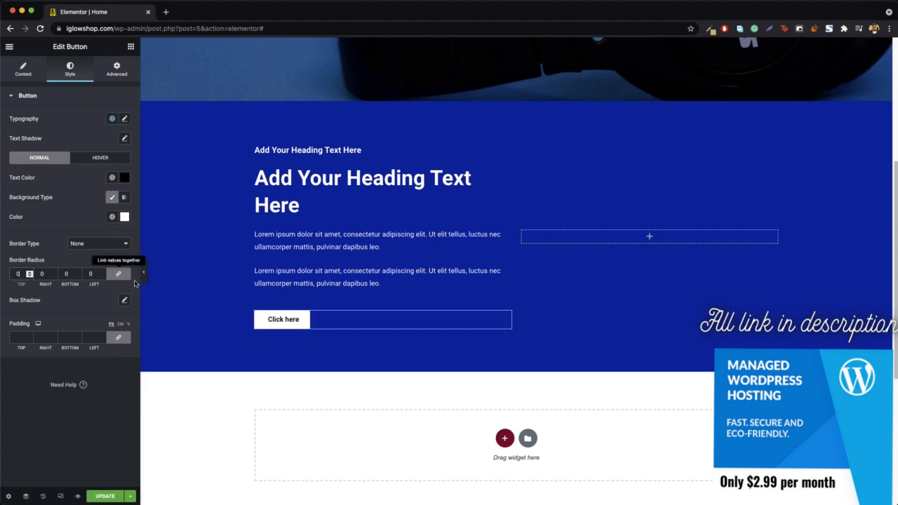
{"action": "left_click", "coordinate": [146, 277]}
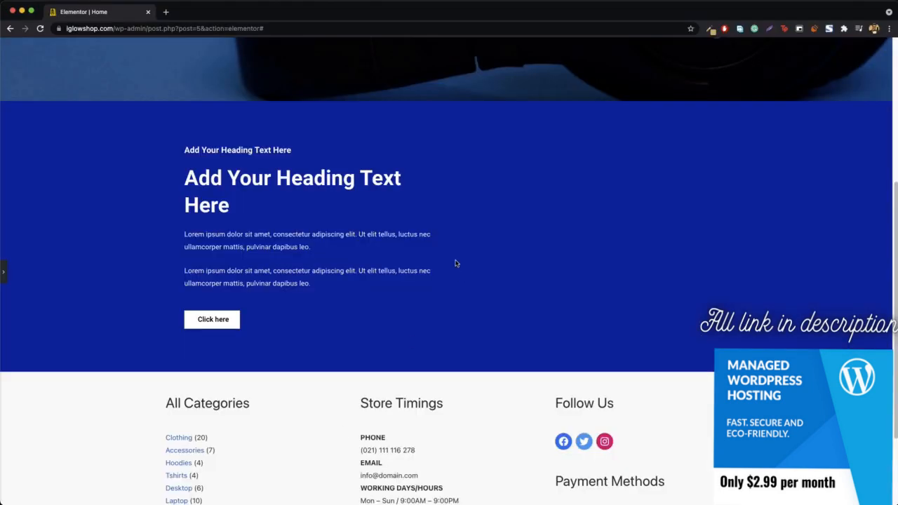
{"action": "left_click", "coordinate": [3, 272]}
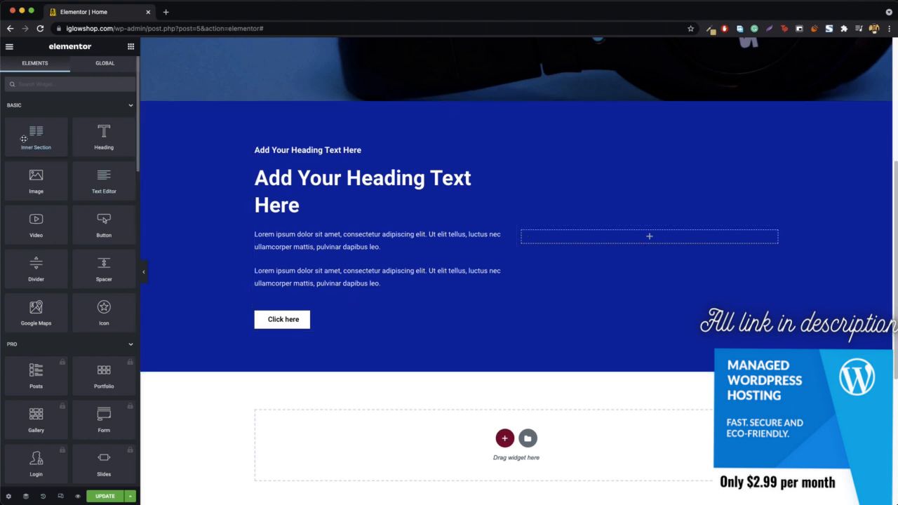
Place an inner section in the empty second column and open the settings of its first inner column
{"action": "left_click_drag", "start_coordinate": [23, 138], "coordinate": [635, 247]}
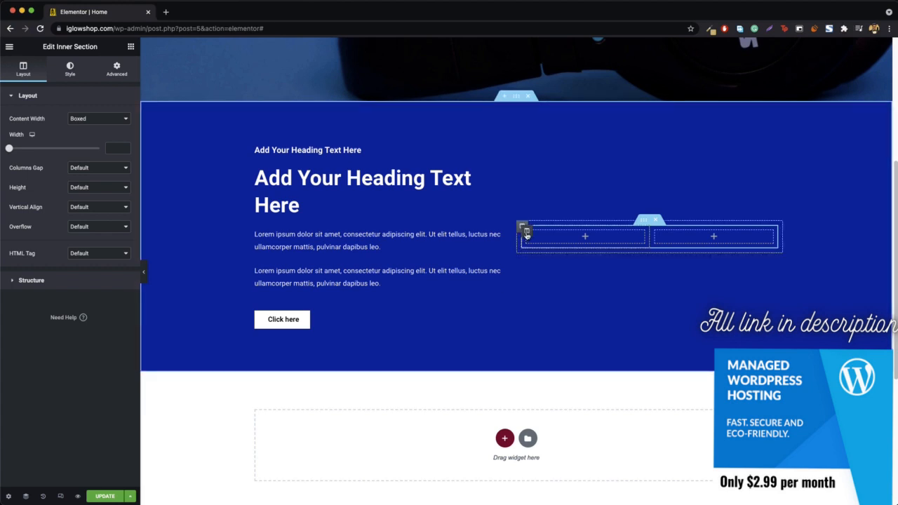
{"action": "right_click", "coordinate": [527, 233]}
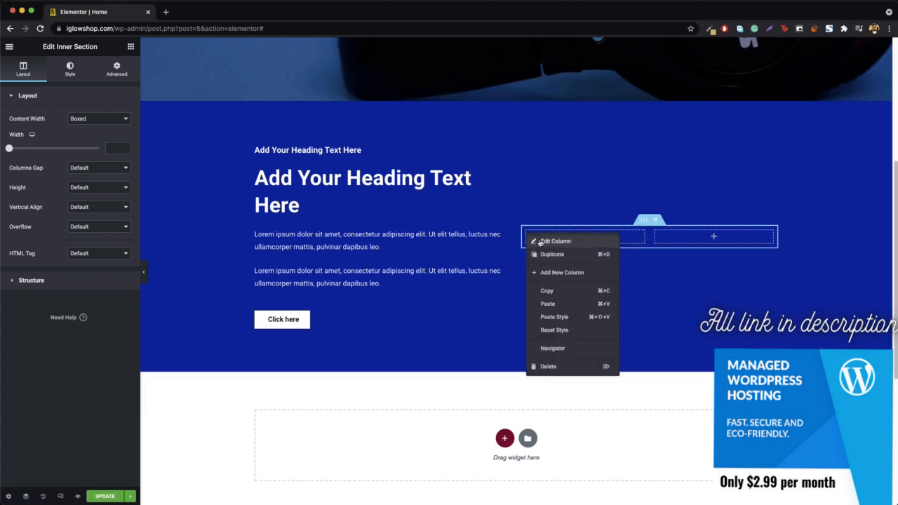
{"action": "left_click", "coordinate": [537, 238]}
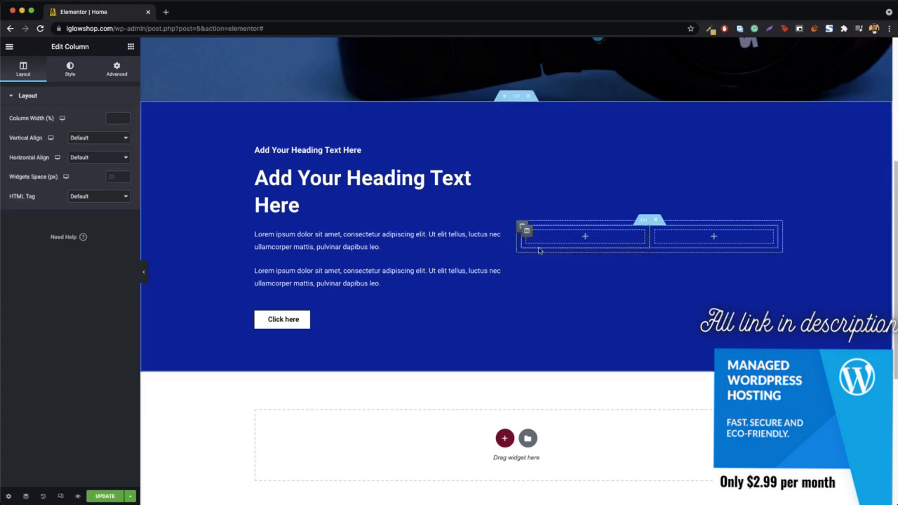
Set the first inner column's background color to #FFFFFF and copy its style onto the second inner column
{"action": "left_click", "coordinate": [69, 69]}
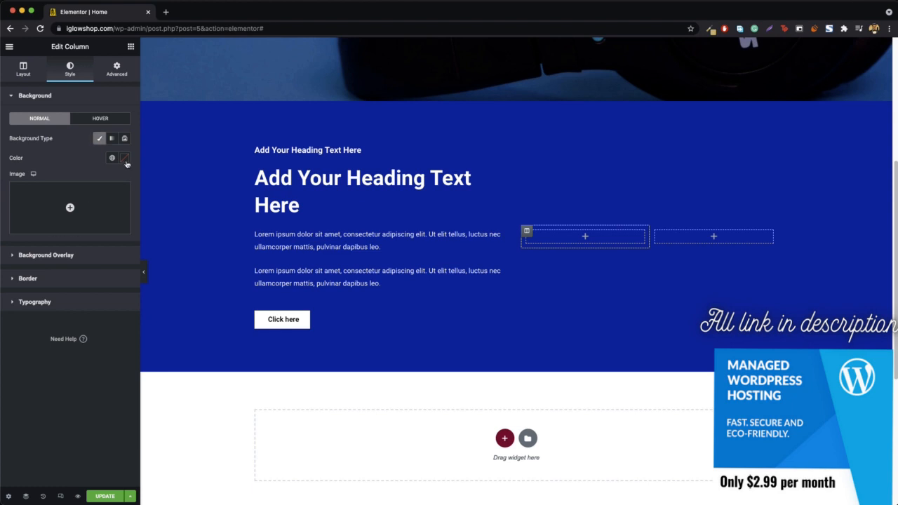
{"action": "left_click", "coordinate": [123, 159]}
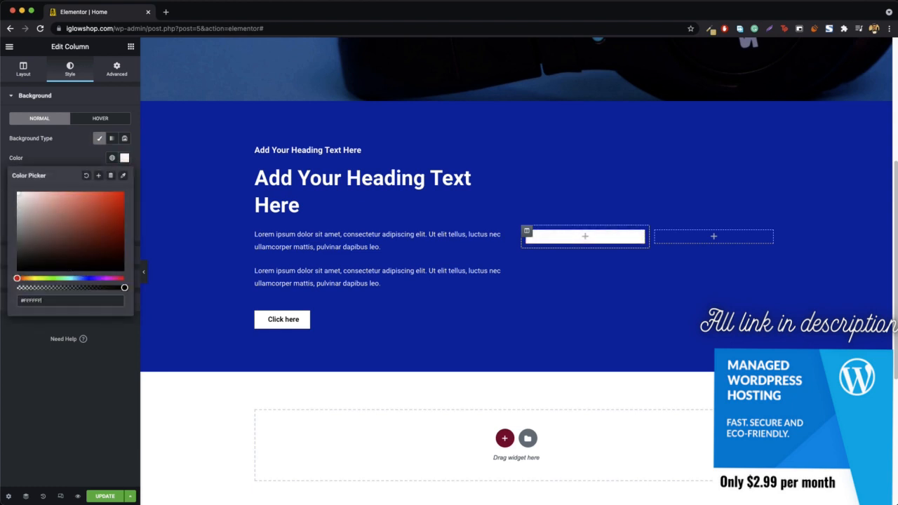
{"action": "left_click", "coordinate": [130, 47]}
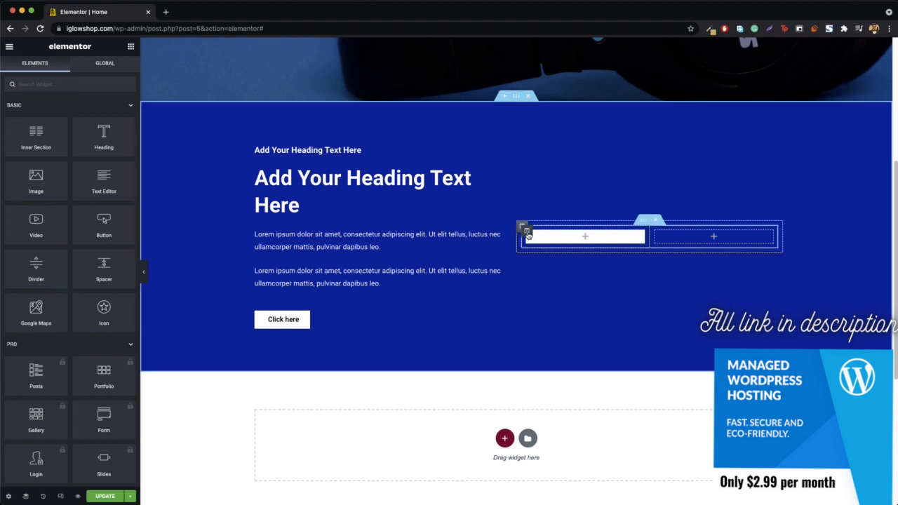
{"action": "right_click", "coordinate": [527, 235]}
{"action": "left_click", "coordinate": [562, 291]}
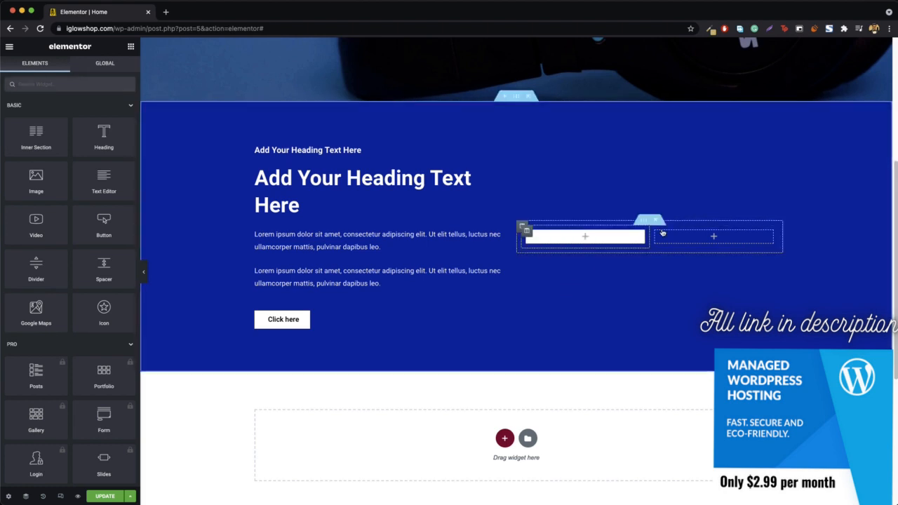
{"action": "right_click", "coordinate": [658, 236]}
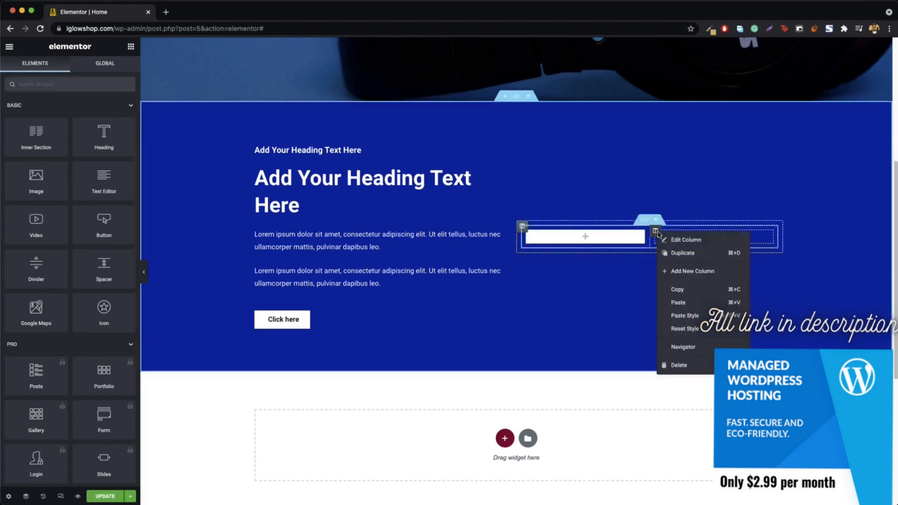
{"action": "left_click", "coordinate": [691, 317]}
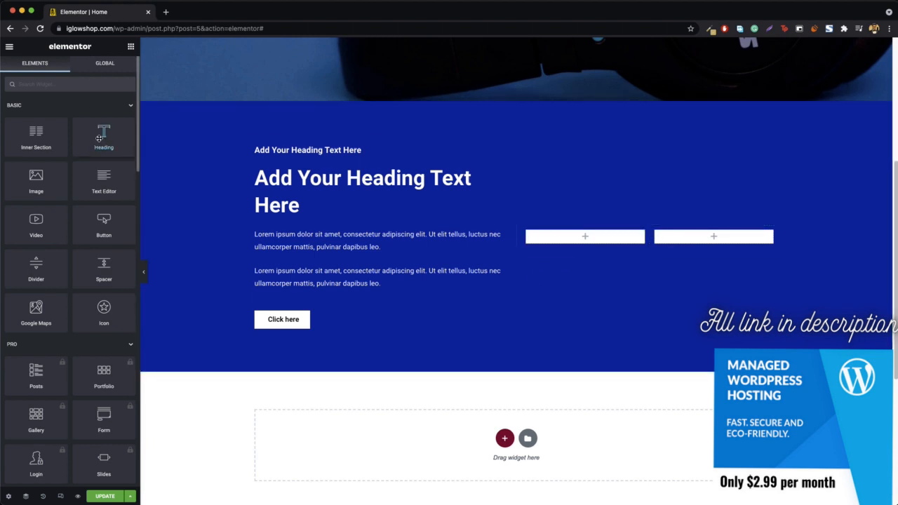
Add a center-aligned heading reading "SEO" to the first inner column
{"action": "left_click_drag", "start_coordinate": [99, 138], "coordinate": [596, 242]}
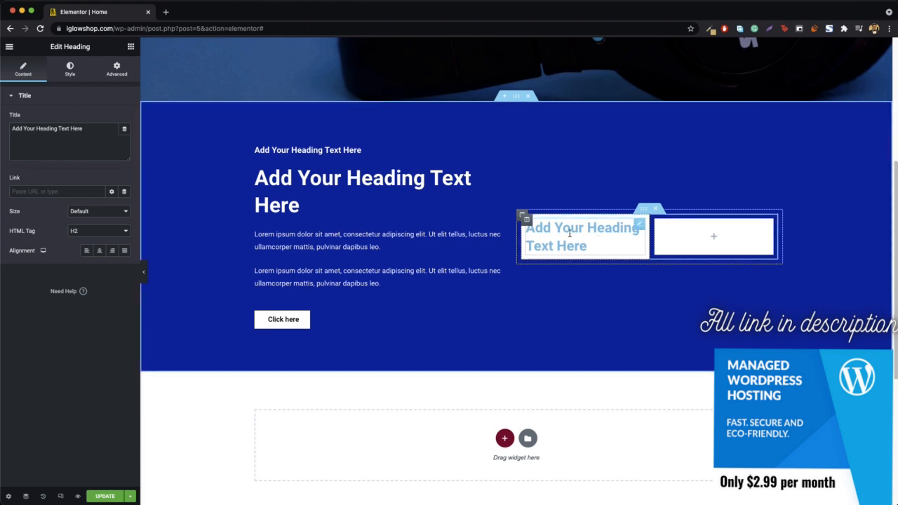
{"action": "triple_click", "coordinate": [570, 233]}
{"action": "type", "text": "SEO"}
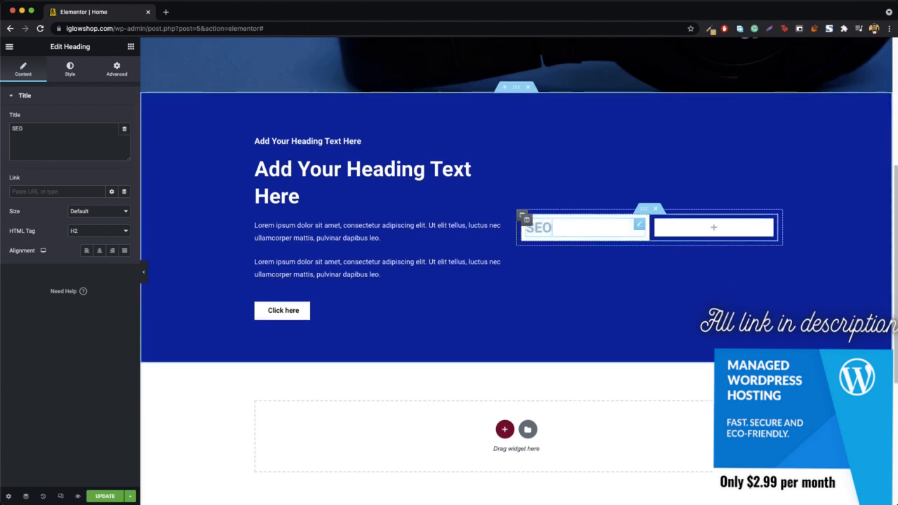
{"action": "left_click", "coordinate": [99, 251]}
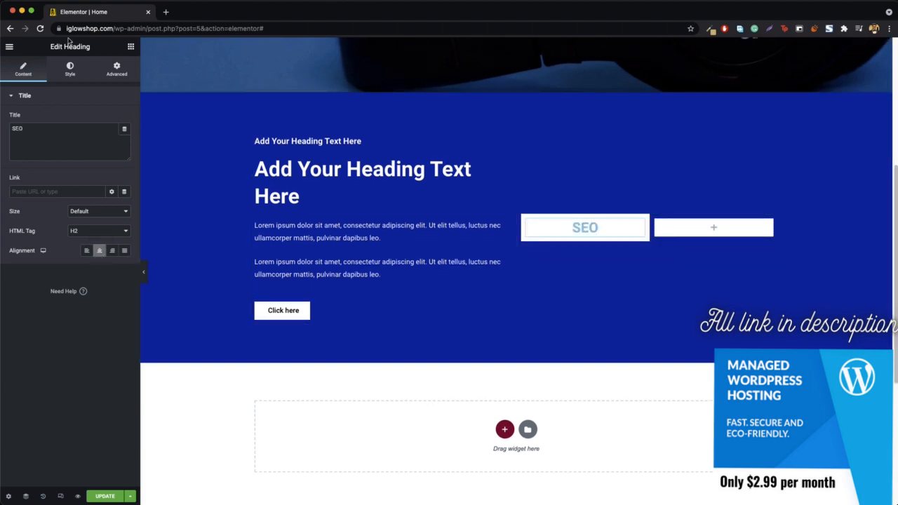
Set the "SEO" heading's text color to #000000
{"action": "left_click", "coordinate": [133, 49]}
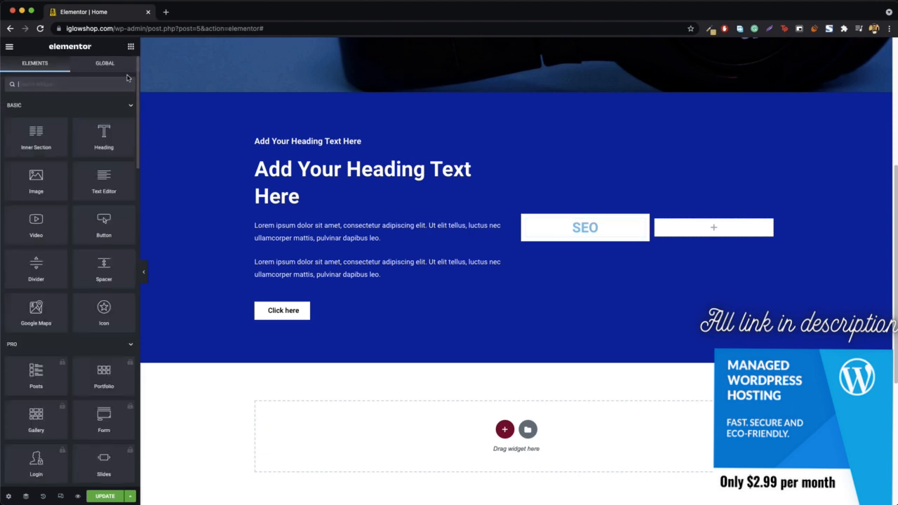
{"action": "left_click", "coordinate": [578, 227]}
{"action": "left_click", "coordinate": [70, 69]}
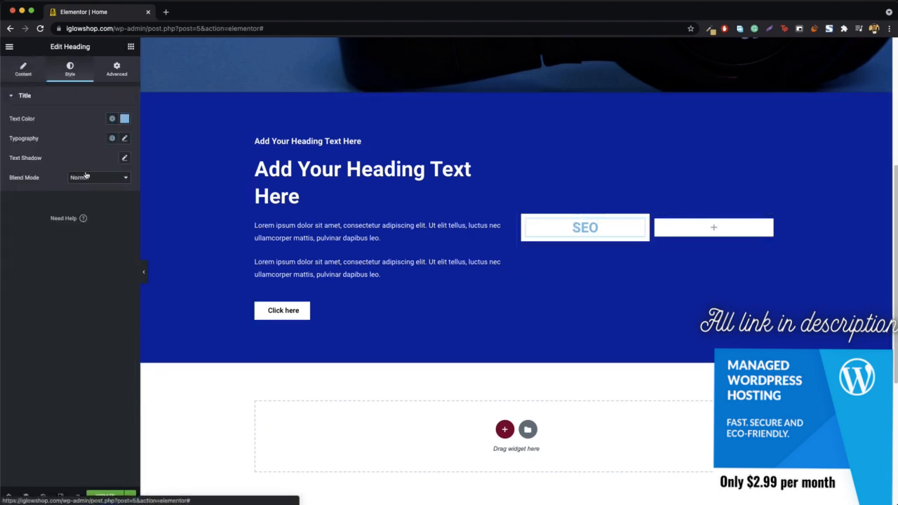
{"action": "left_click", "coordinate": [127, 121]}
{"action": "type", "text": "#000000"}
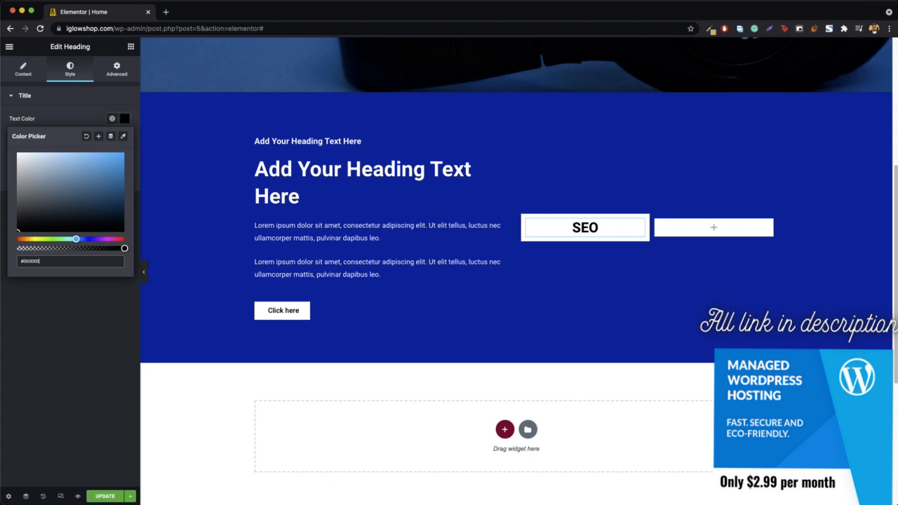
Add a text editor widget below the "SEO" heading, center its text and set the text color to #000000
{"action": "left_click", "coordinate": [132, 48]}
{"action": "left_click_drag", "start_coordinate": [96, 190], "coordinate": [595, 244]}
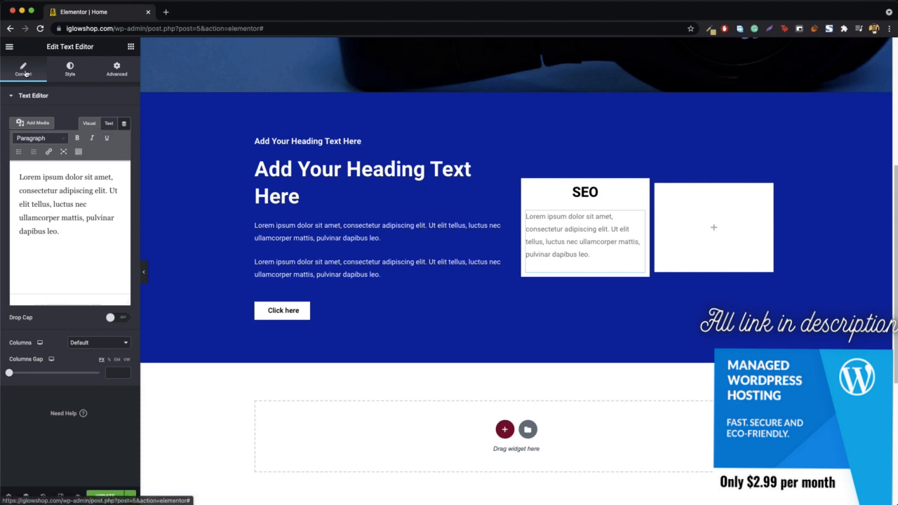
{"action": "left_click", "coordinate": [68, 65]}
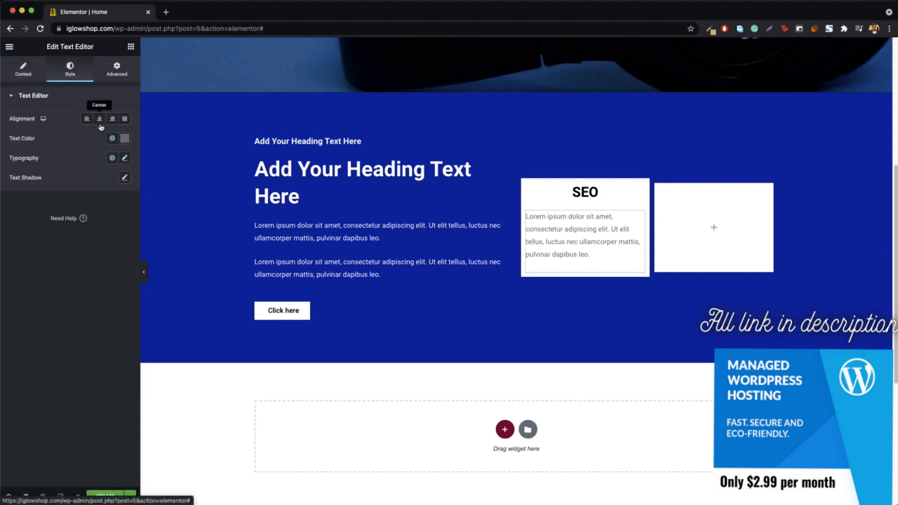
{"action": "left_click", "coordinate": [99, 120]}
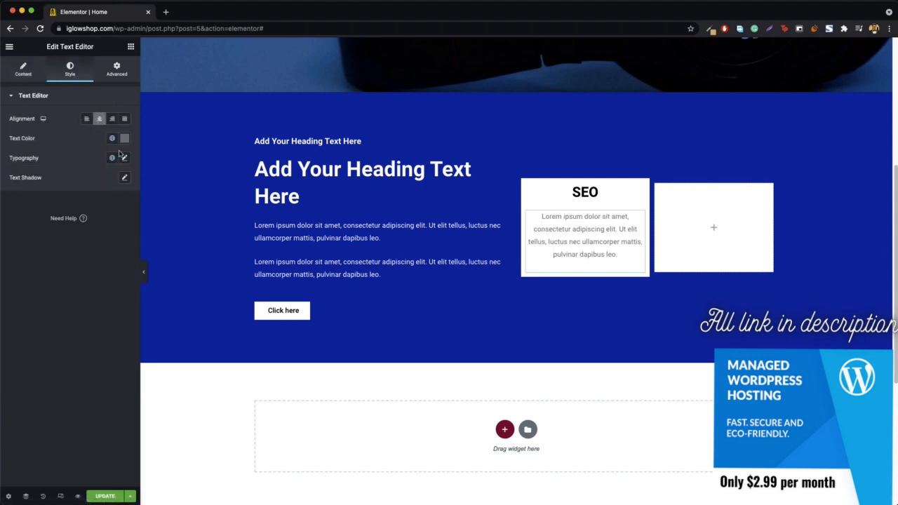
{"action": "left_click", "coordinate": [126, 141]}
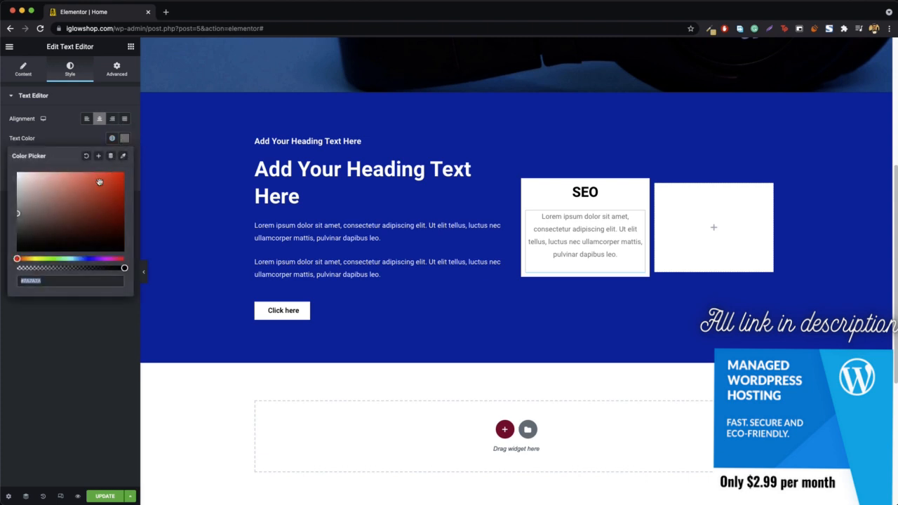
{"action": "key", "text": "super+v"}
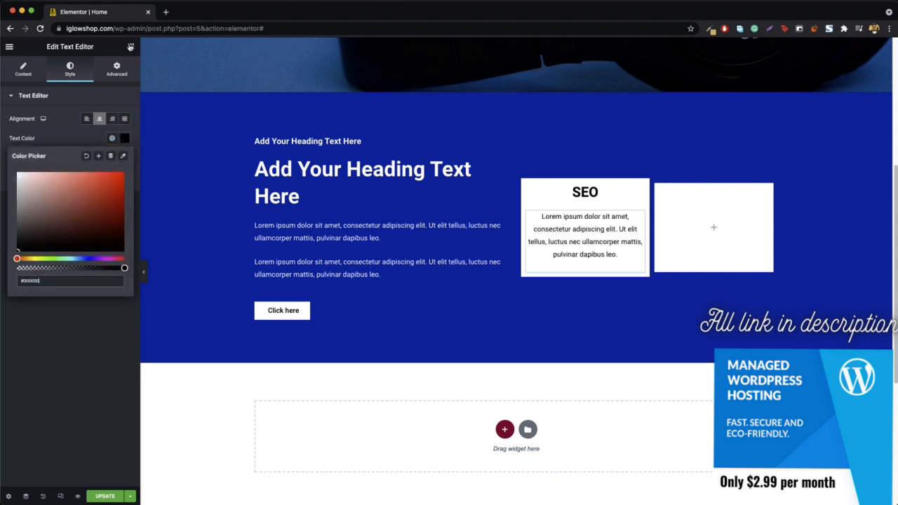
Shorten the text under "SEO" to "Lorem ipsum dolor sit amet, consectetur adipiscing elit."
{"action": "left_click", "coordinate": [129, 46]}
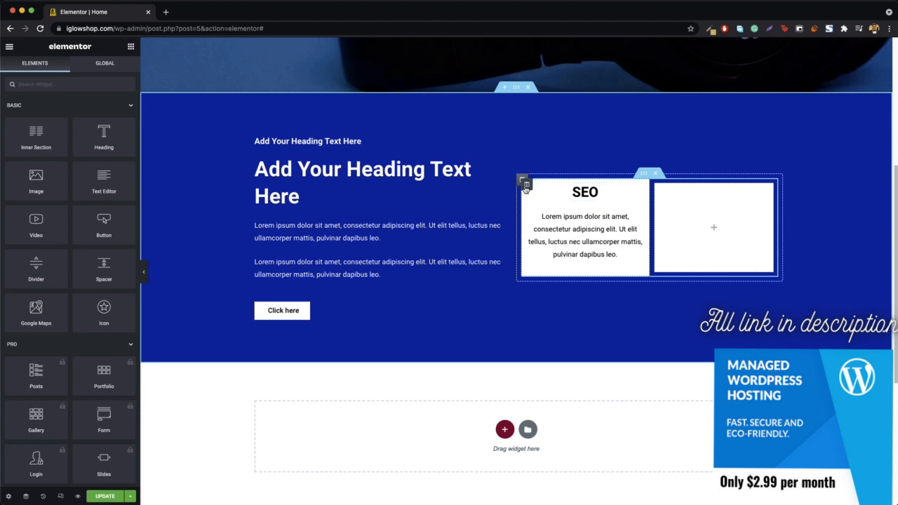
{"action": "left_click", "coordinate": [544, 218]}
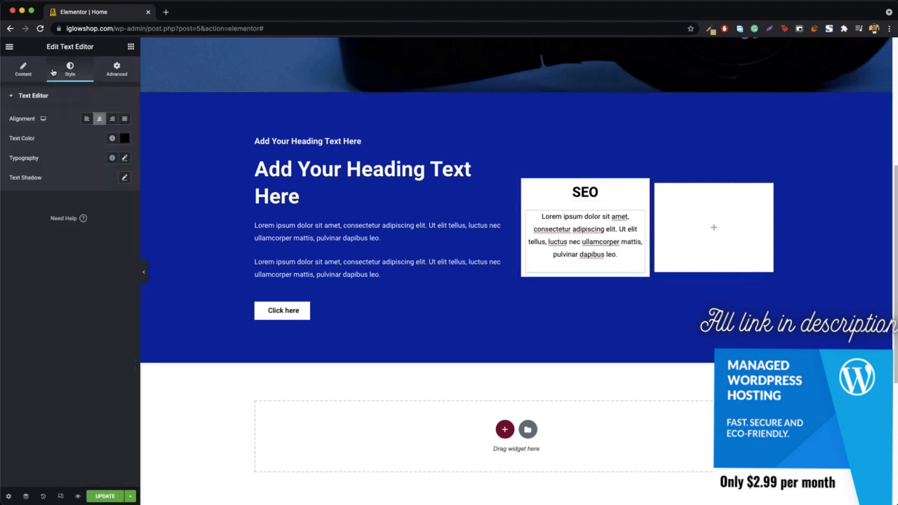
{"action": "left_click", "coordinate": [24, 69]}
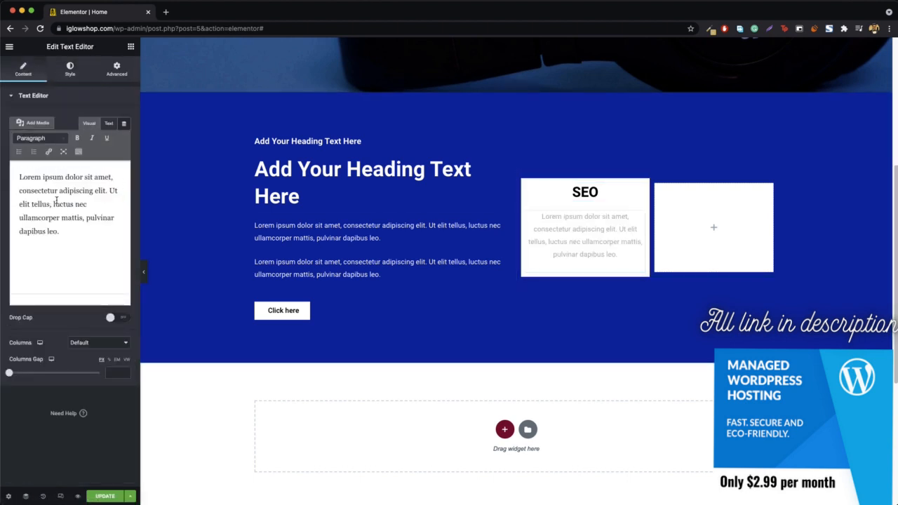
{"action": "left_click_drag", "start_coordinate": [109, 190], "coordinate": [108, 269]}
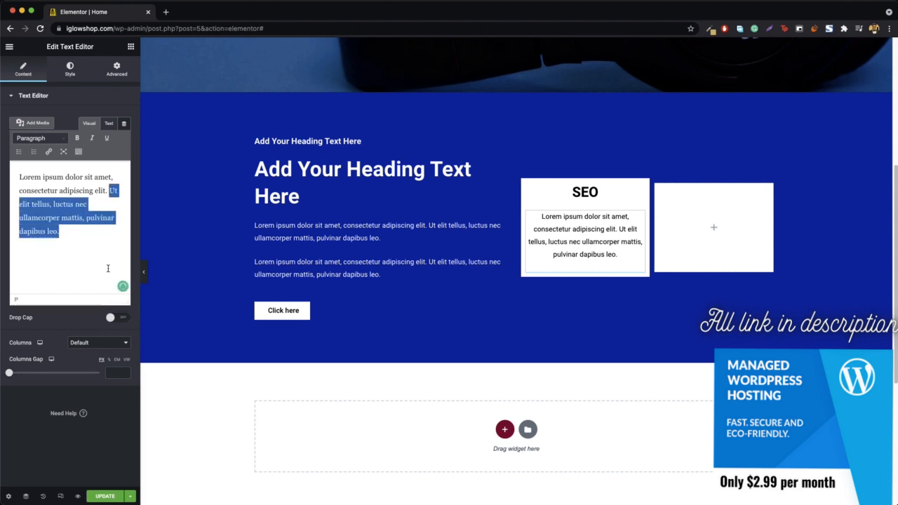
{"action": "key", "text": "BackSpace"}
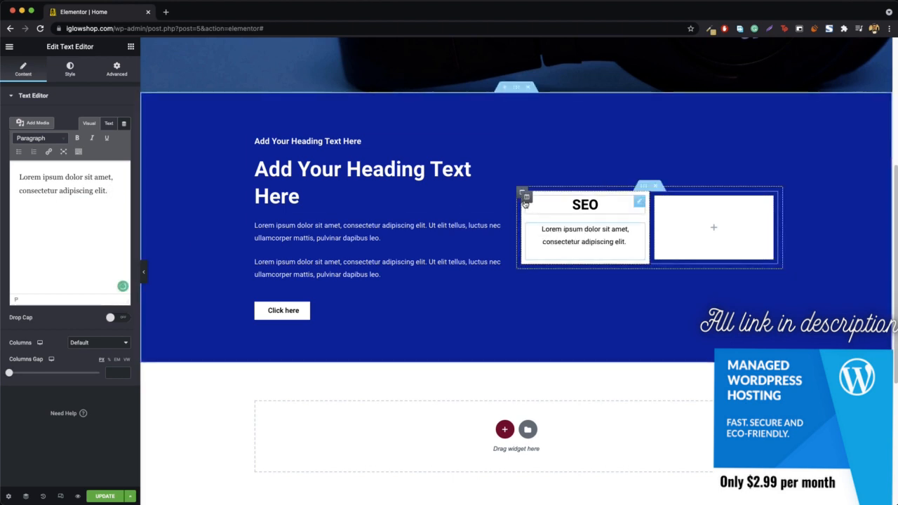
Duplicate the "SEO" column and delete the empty inner column beside the copy
{"action": "right_click", "coordinate": [528, 200]}
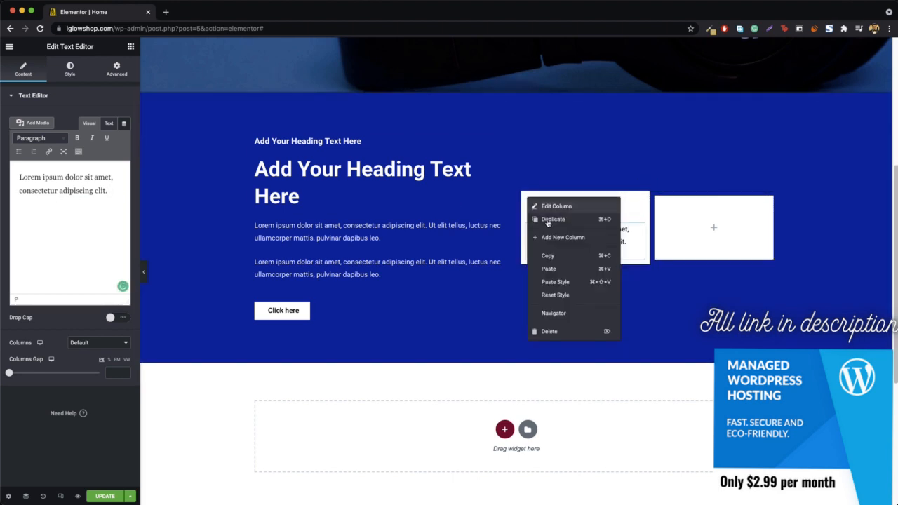
{"action": "left_click", "coordinate": [615, 215]}
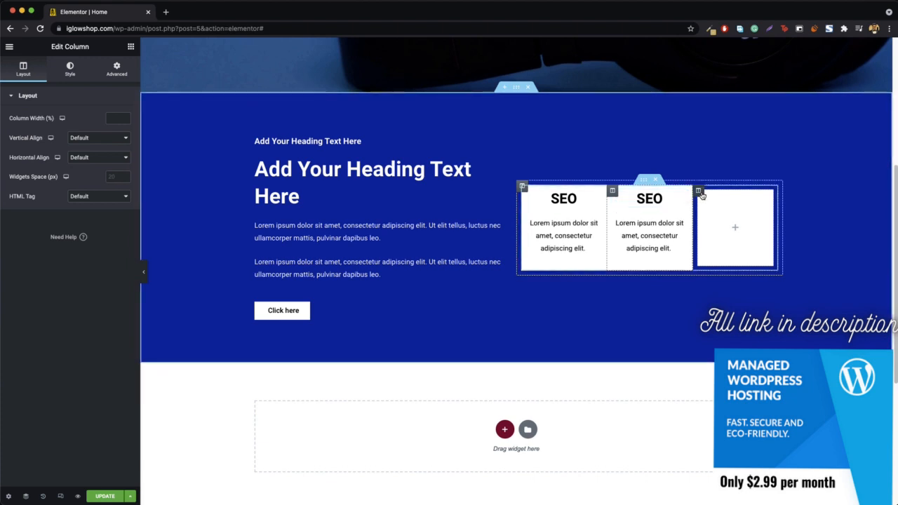
{"action": "right_click", "coordinate": [701, 196]}
{"action": "left_click", "coordinate": [736, 327]}
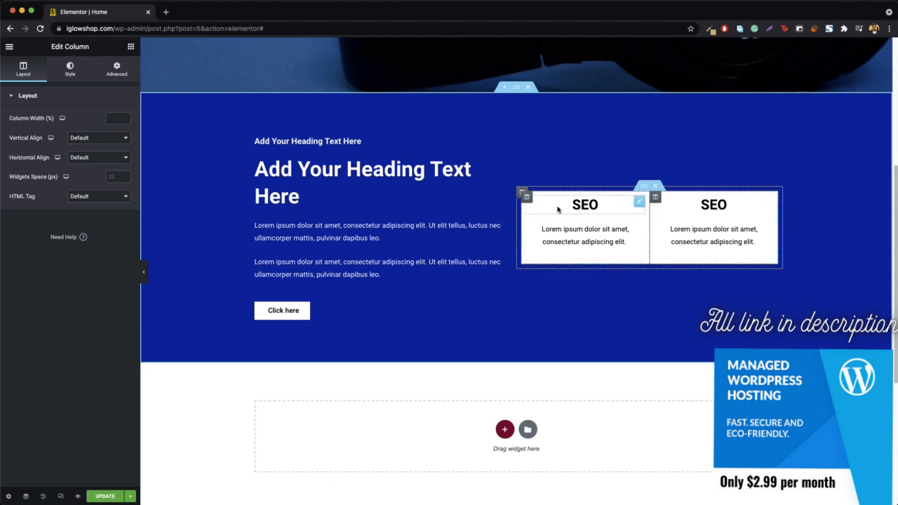
Duplicate the inner section holding the two "SEO" columns to form a second row
{"action": "left_click", "coordinate": [526, 199]}
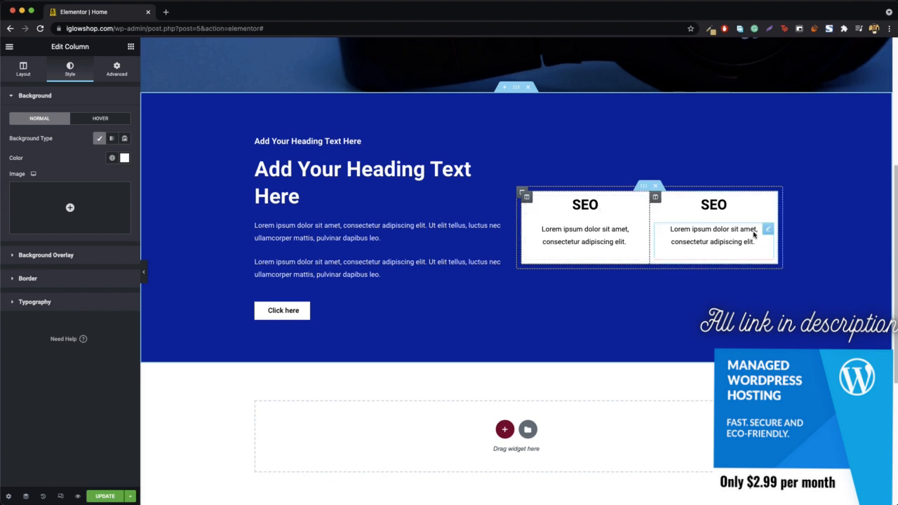
{"action": "right_click", "coordinate": [644, 193]}
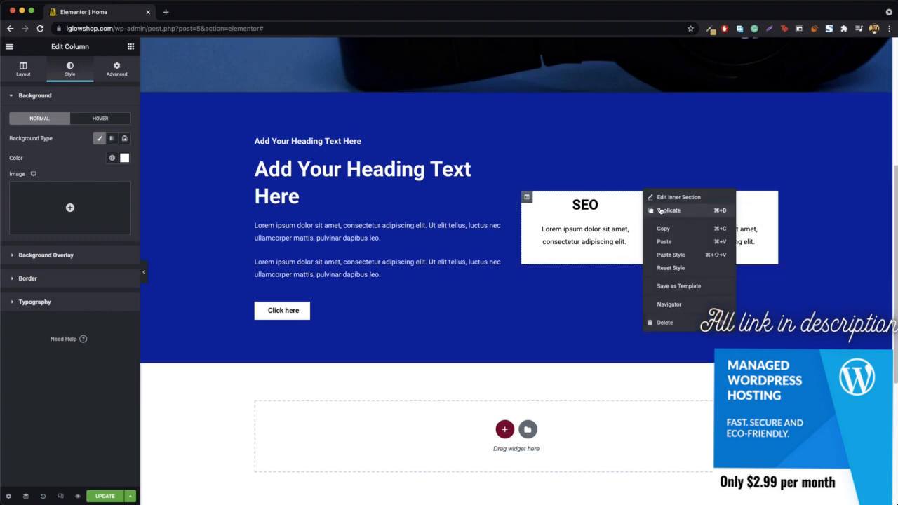
{"action": "left_click", "coordinate": [660, 210]}
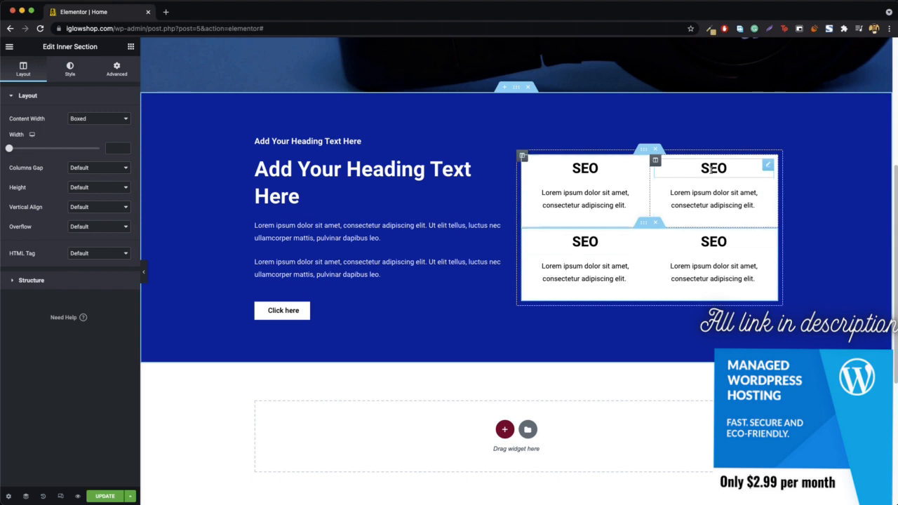
Change the heading of the first row's second column to "Web Design"
{"action": "left_click", "coordinate": [710, 168]}
{"action": "double_click", "coordinate": [711, 168]}
{"action": "type", "text": "Web "}
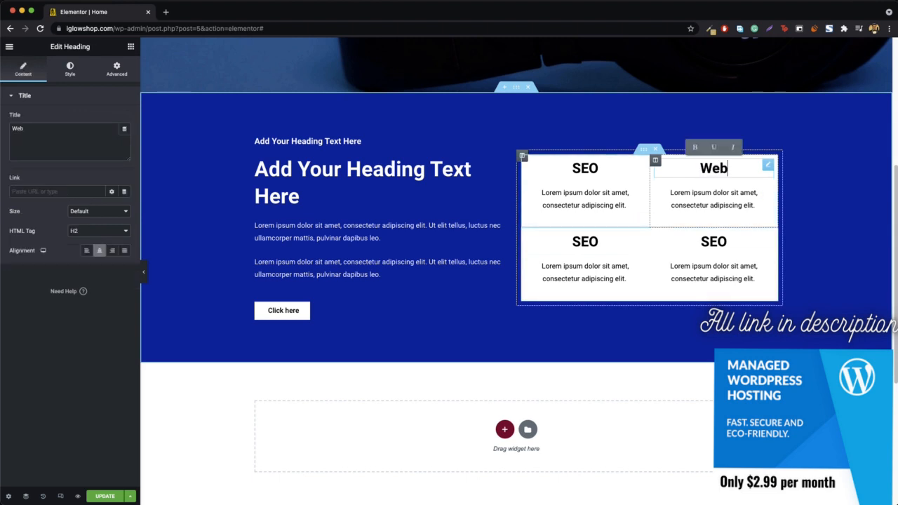
{"action": "type", "text": "Design"}
Change the second row's headings to "Graphic Design" and "Apps", and preview the section without the editing panel
{"action": "left_click", "coordinate": [599, 242]}
{"action": "double_click", "coordinate": [600, 243]}
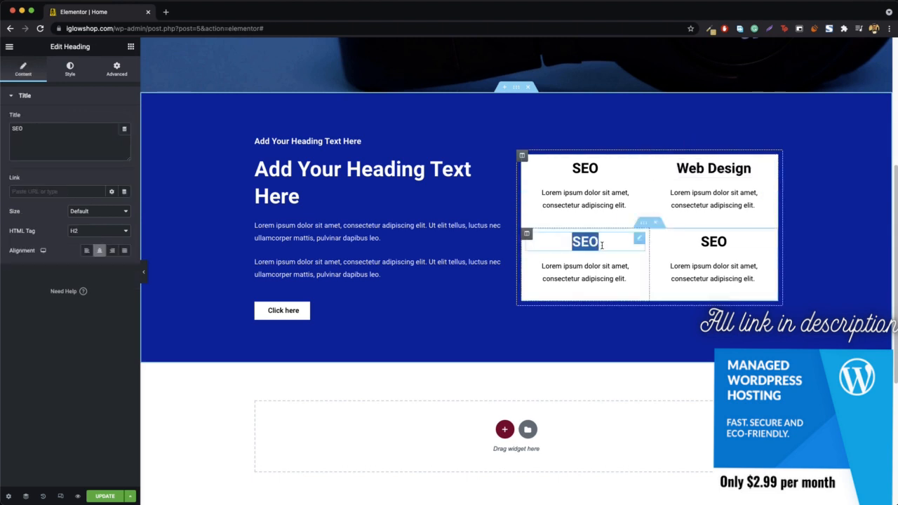
{"action": "type", "text": "Graphic Design"}
{"action": "left_click", "coordinate": [697, 245]}
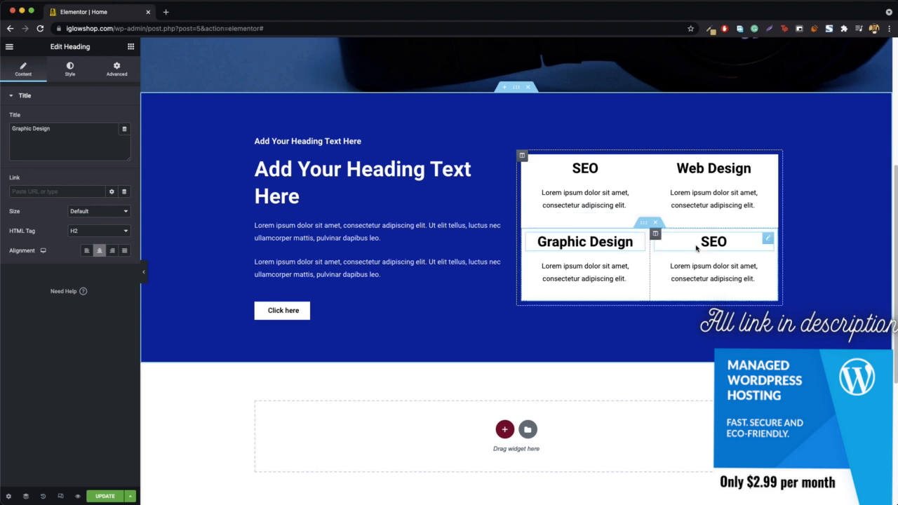
{"action": "double_click", "coordinate": [703, 247]}
{"action": "type", "text": "Apps"}
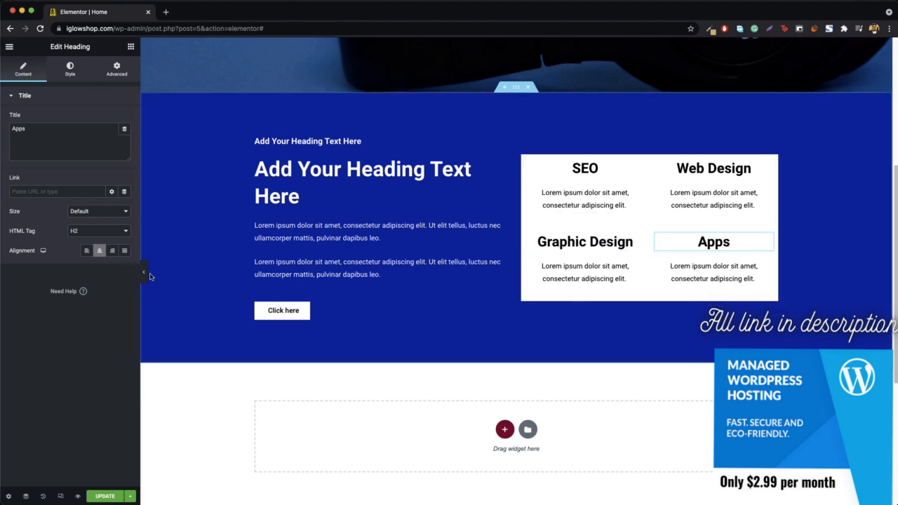
{"action": "left_click", "coordinate": [143, 273]}
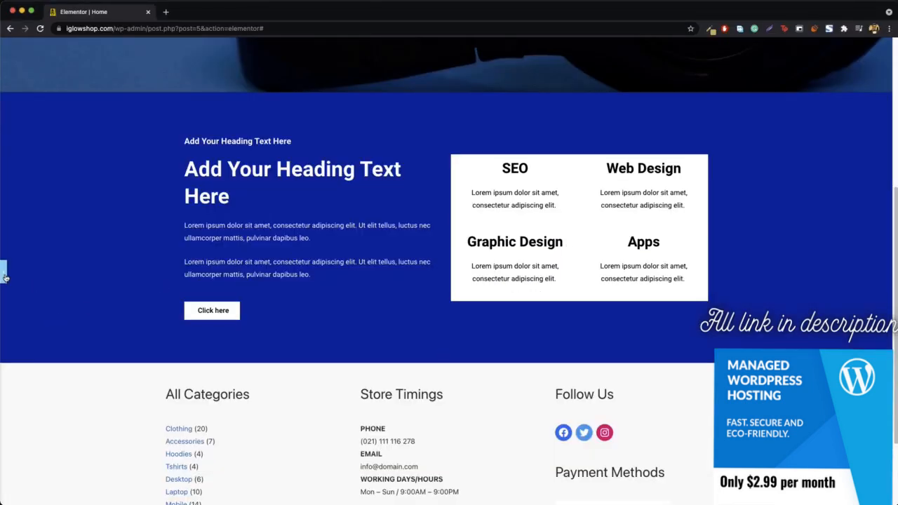
{"action": "left_click", "coordinate": [4, 272]}
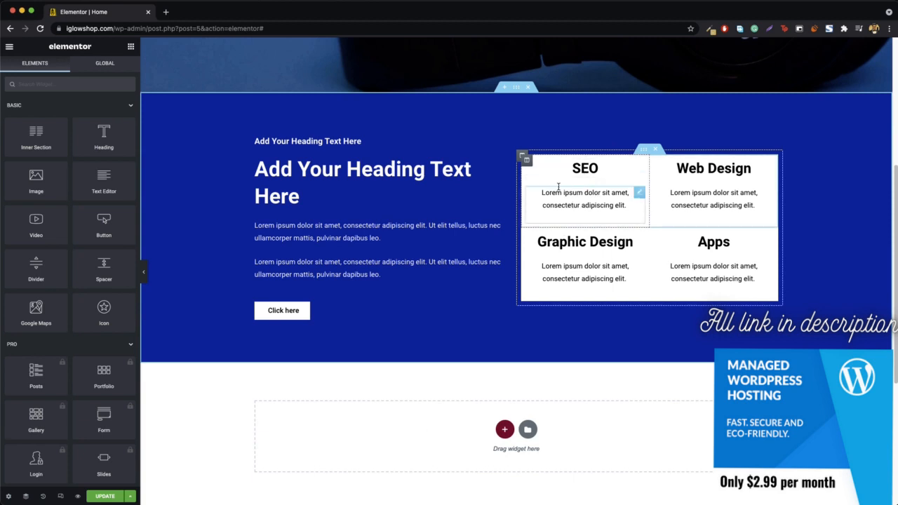
Set the "SEO" column's padding to 23 px on all four sides
{"action": "right_click", "coordinate": [526, 161]}
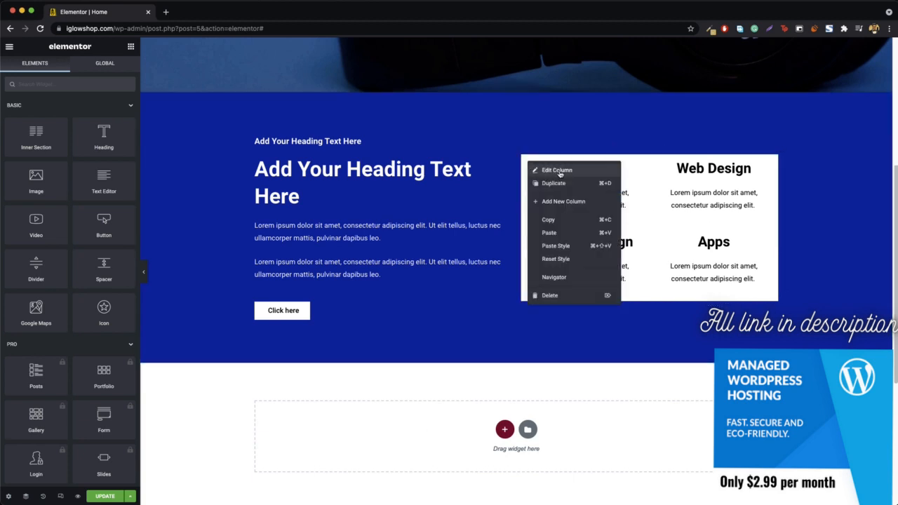
{"action": "left_click", "coordinate": [557, 171]}
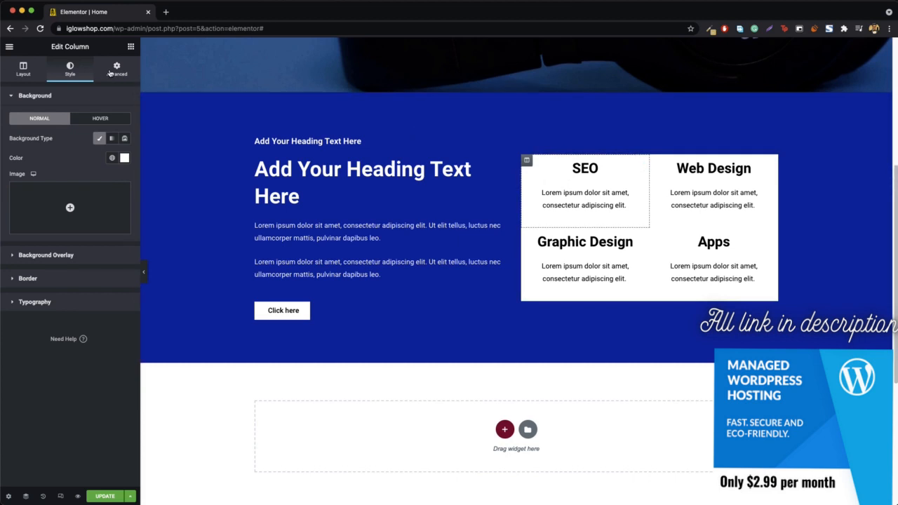
{"action": "left_click", "coordinate": [113, 71]}
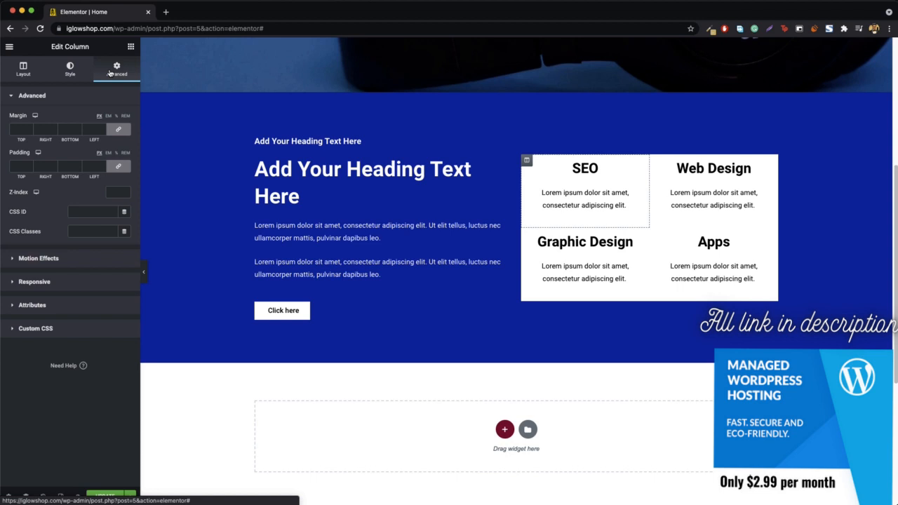
{"action": "left_click", "coordinate": [29, 167]}
{"action": "type", "text": "15"}
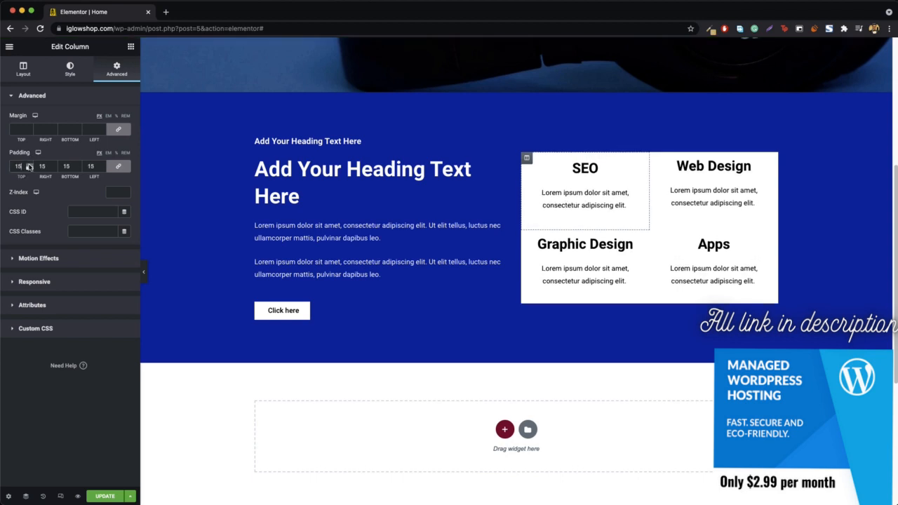
{"action": "left_click", "coordinate": [30, 165]}
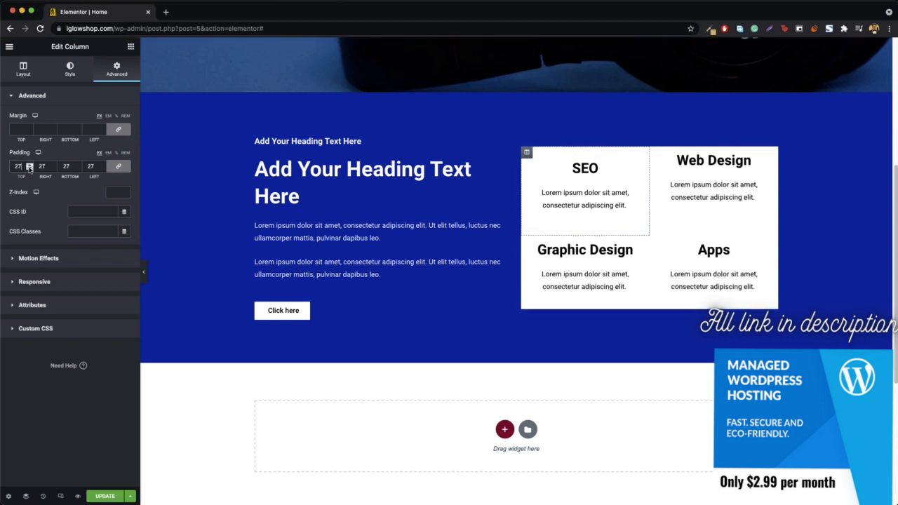
{"action": "left_click", "coordinate": [30, 169]}
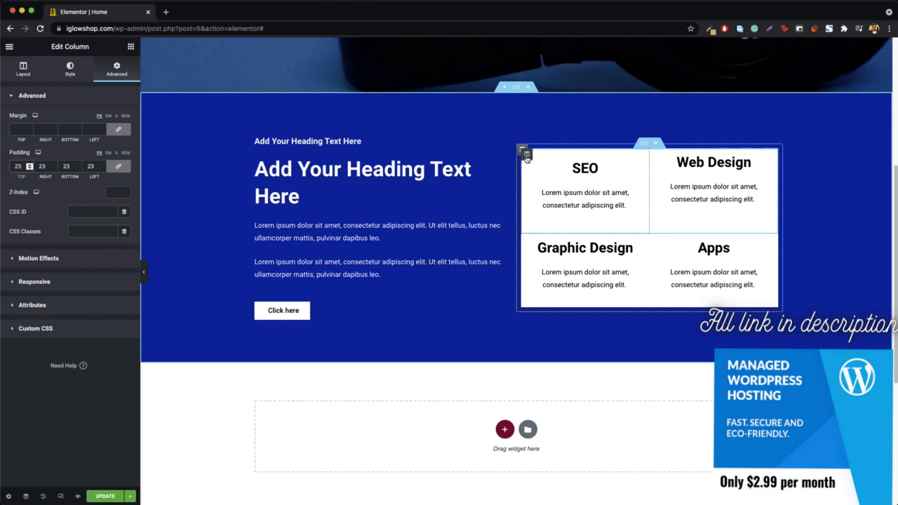
Give the "Web Design" column 23 px of padding on all four sides
{"action": "right_click", "coordinate": [656, 157]}
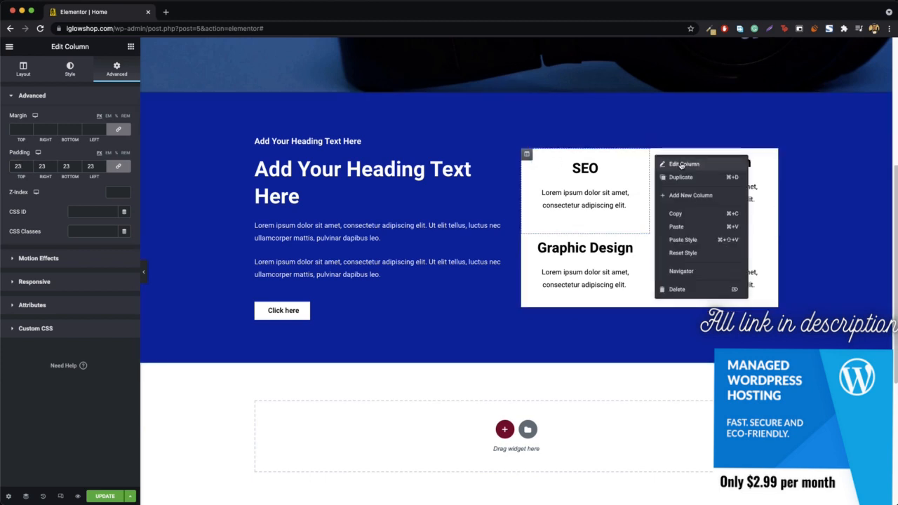
{"action": "left_click", "coordinate": [671, 165]}
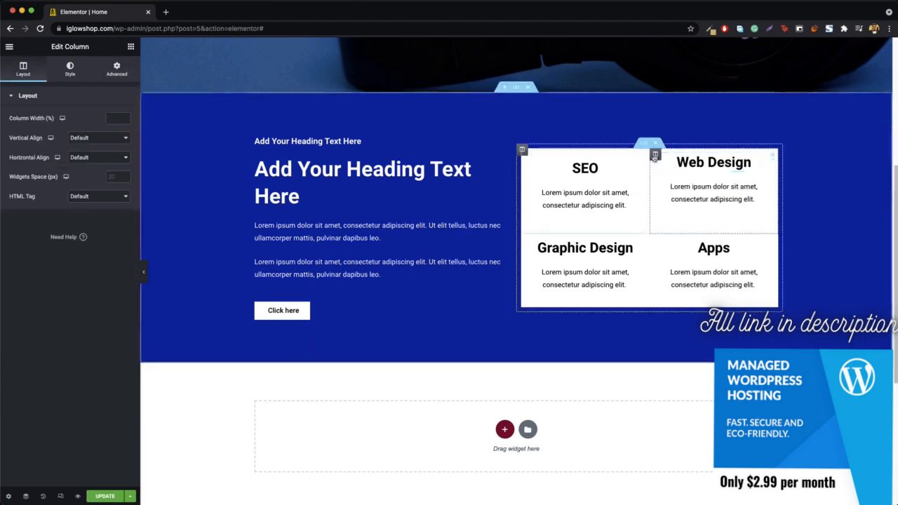
{"action": "left_click", "coordinate": [116, 69]}
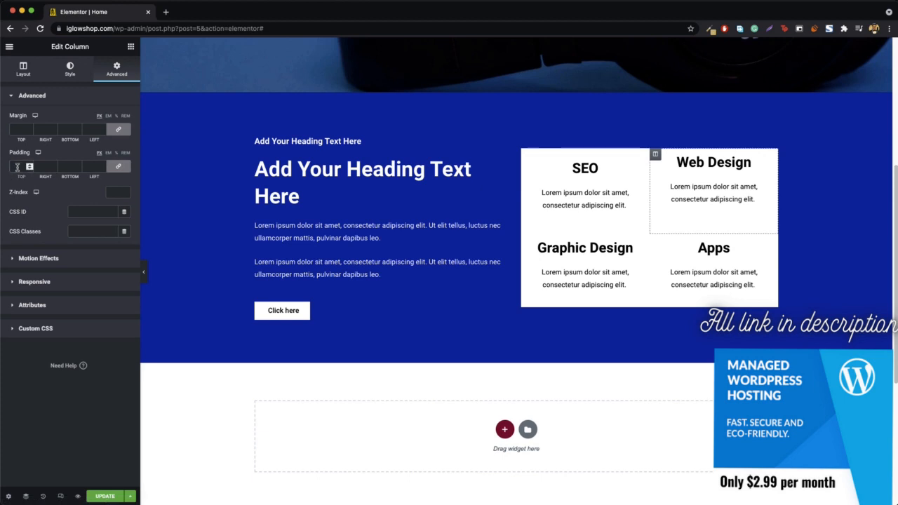
{"action": "type", "text": "23"}
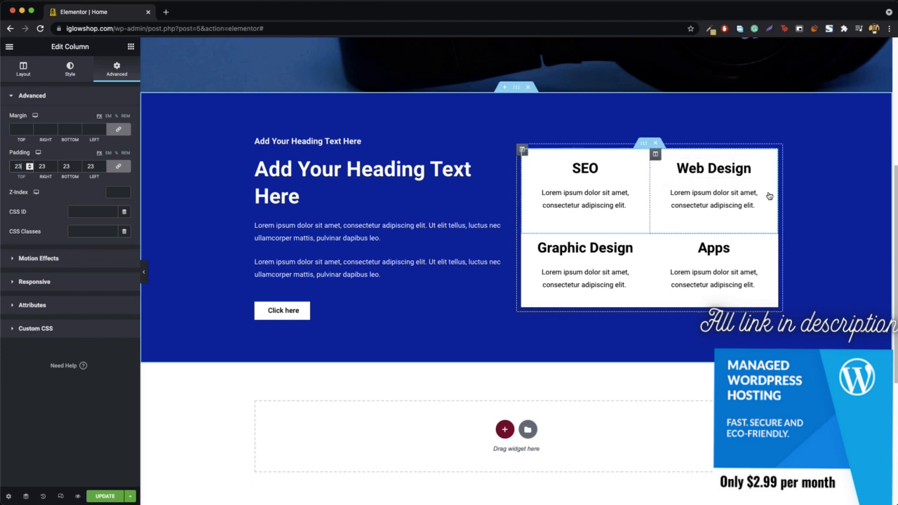
Copy the "Web Design" column's style onto the "Graphic Design" and "Apps" columns, and preview the section without the editing panel
{"action": "right_click", "coordinate": [655, 154]}
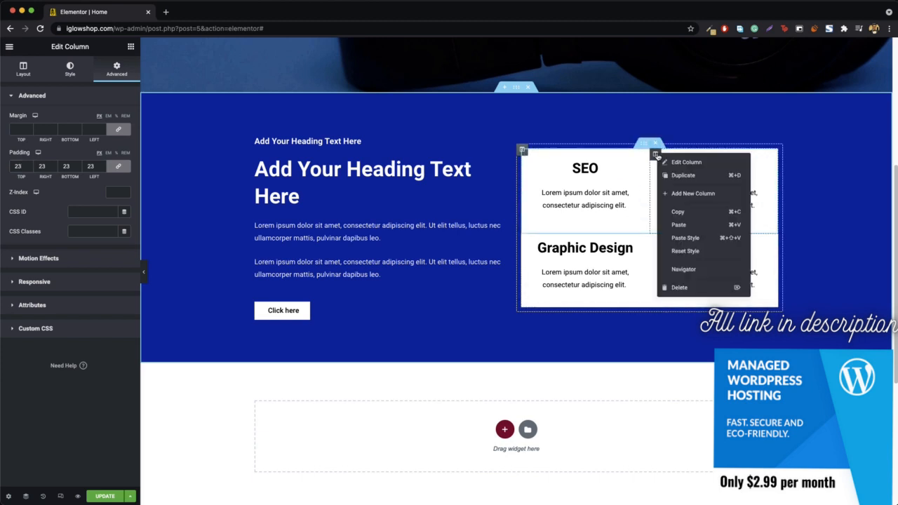
{"action": "left_click", "coordinate": [693, 212]}
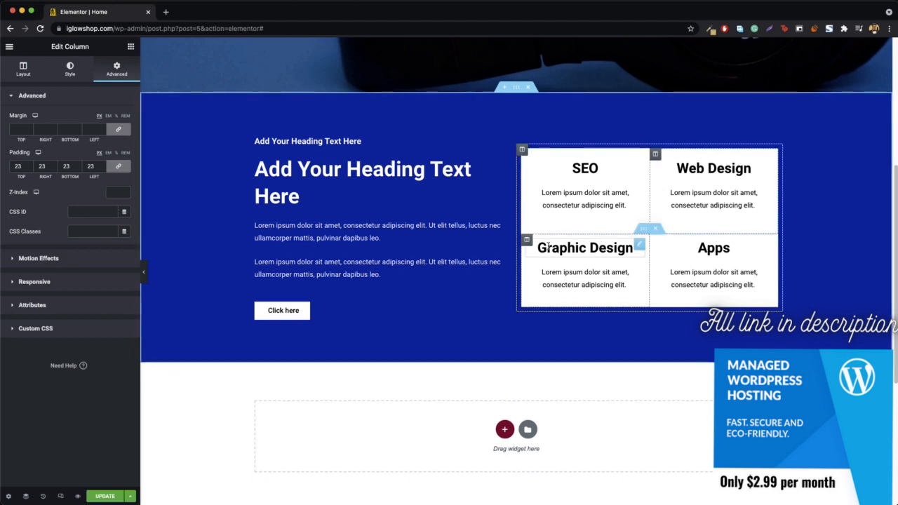
{"action": "right_click", "coordinate": [527, 243]}
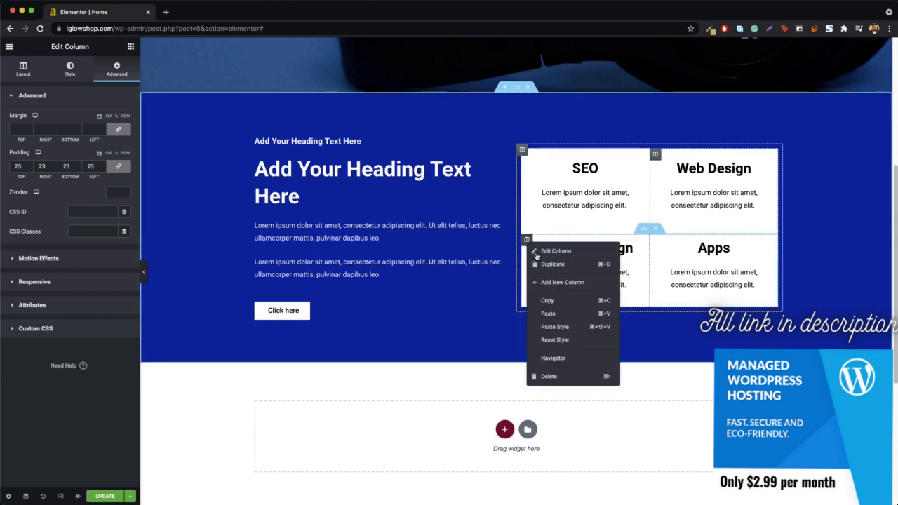
{"action": "left_click", "coordinate": [558, 327]}
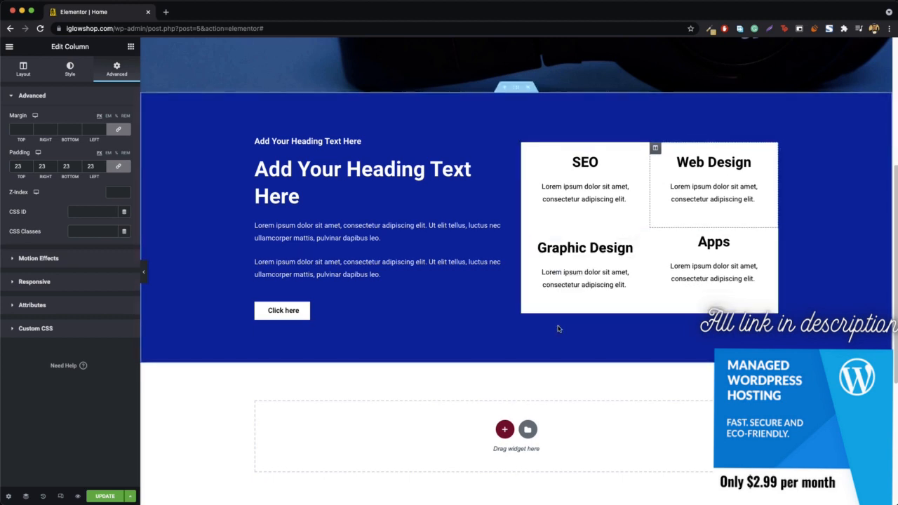
{"action": "right_click", "coordinate": [657, 235]}
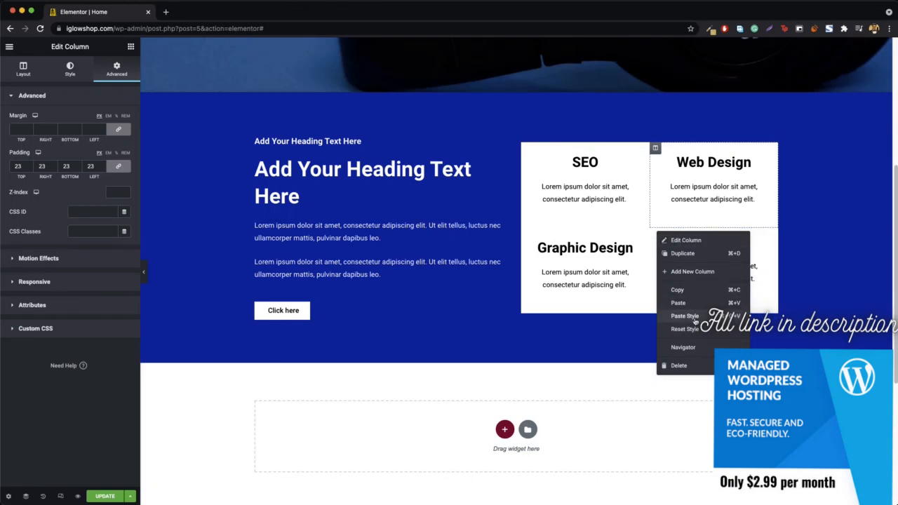
{"action": "left_click", "coordinate": [702, 316]}
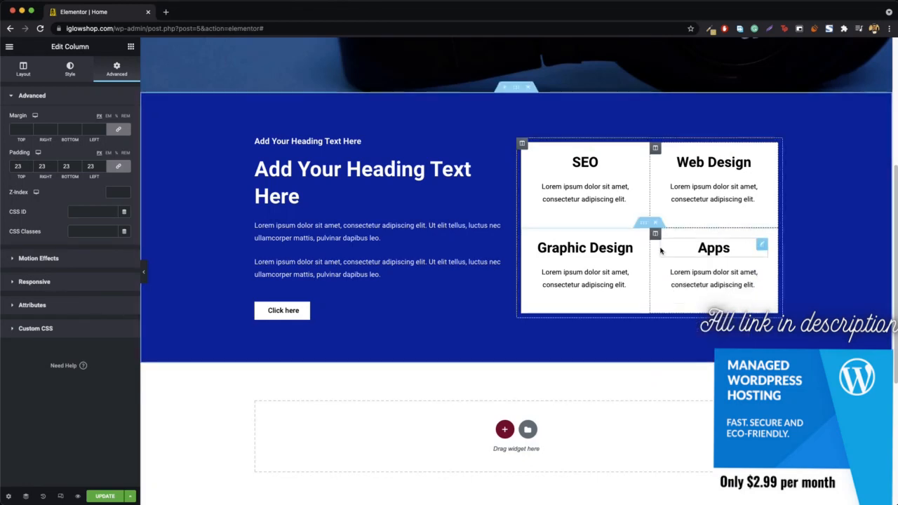
{"action": "left_click", "coordinate": [144, 272]}
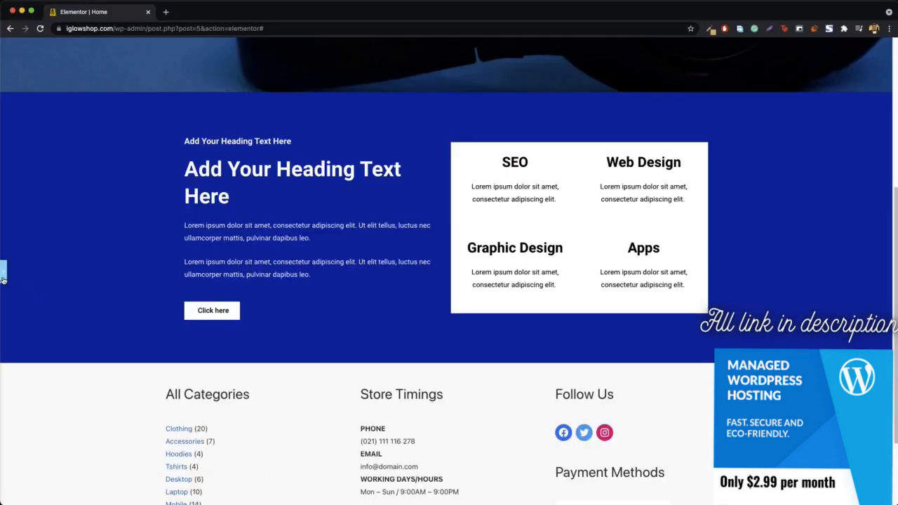
{"action": "left_click", "coordinate": [3, 277]}
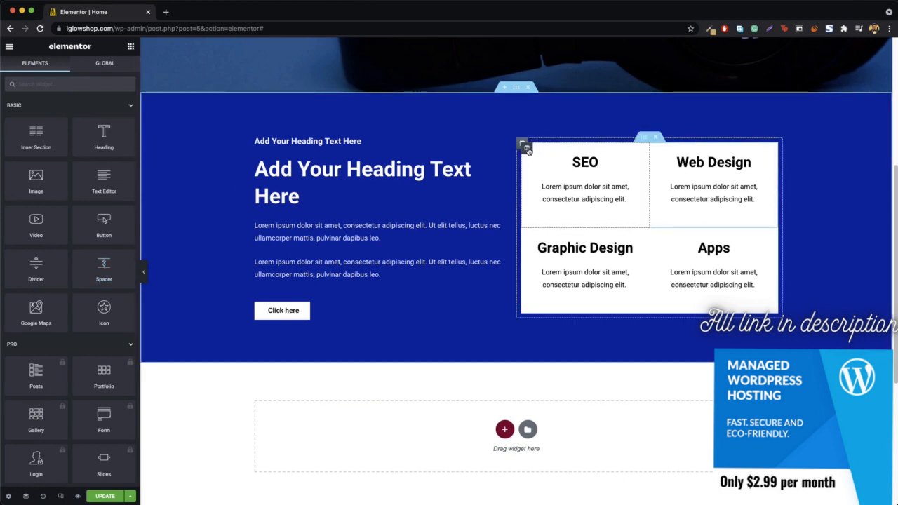
Set the "SEO" column's margin to 5 px on all four sides
{"action": "left_click", "coordinate": [526, 148]}
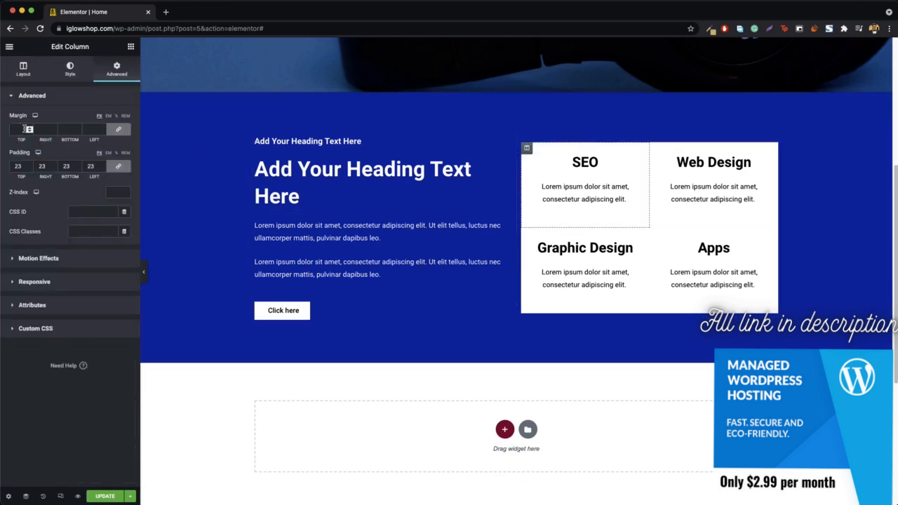
{"action": "left_click", "coordinate": [29, 128]}
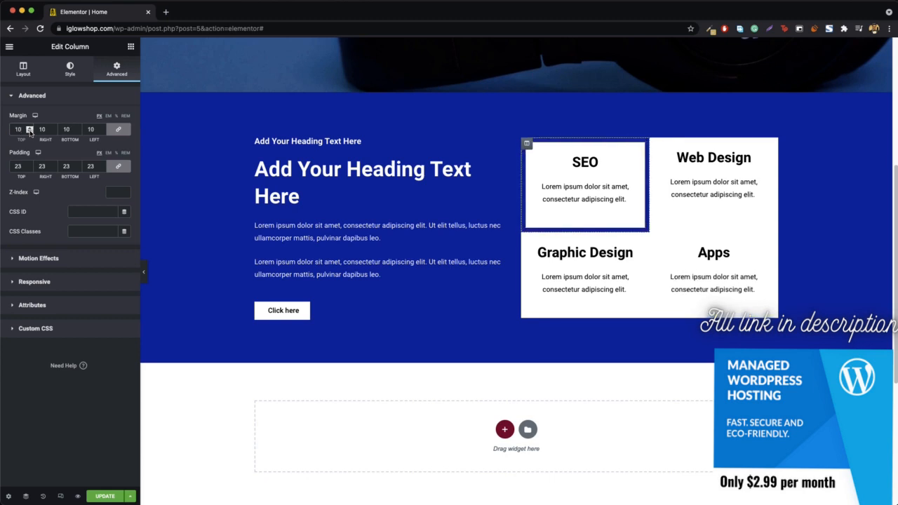
{"action": "left_click", "coordinate": [29, 132]}
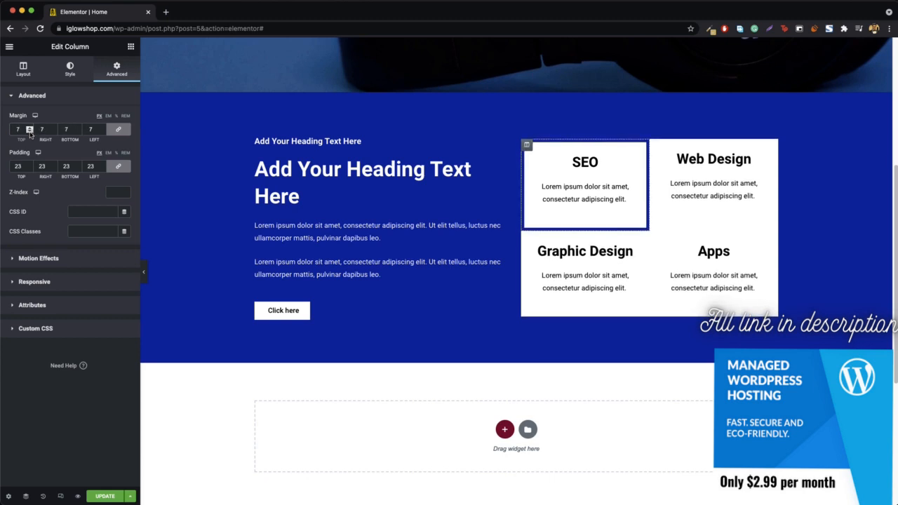
{"action": "left_click", "coordinate": [29, 132]}
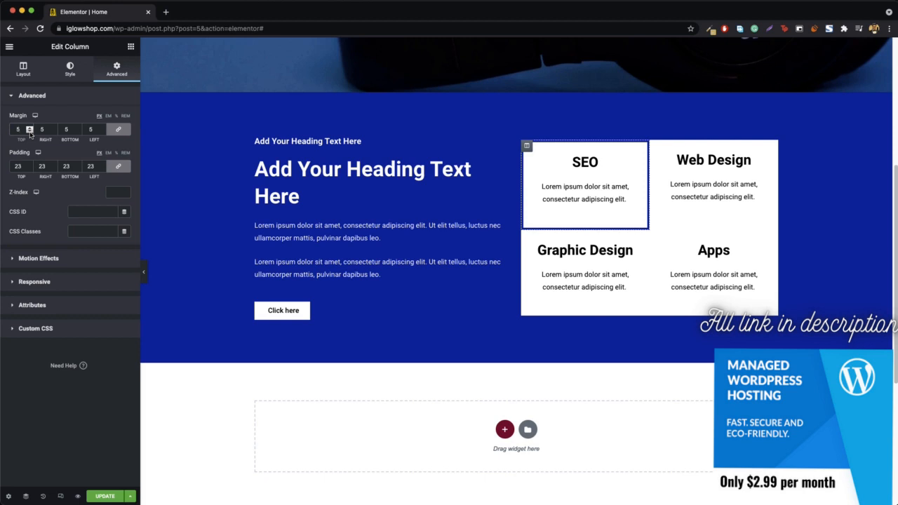
Copy the "SEO" column's style onto the "Web Design", "Graphic Design" and "Apps" columns, and preview the separated boxes without the editing panel
{"action": "right_click", "coordinate": [527, 147]}
{"action": "left_click", "coordinate": [564, 208]}
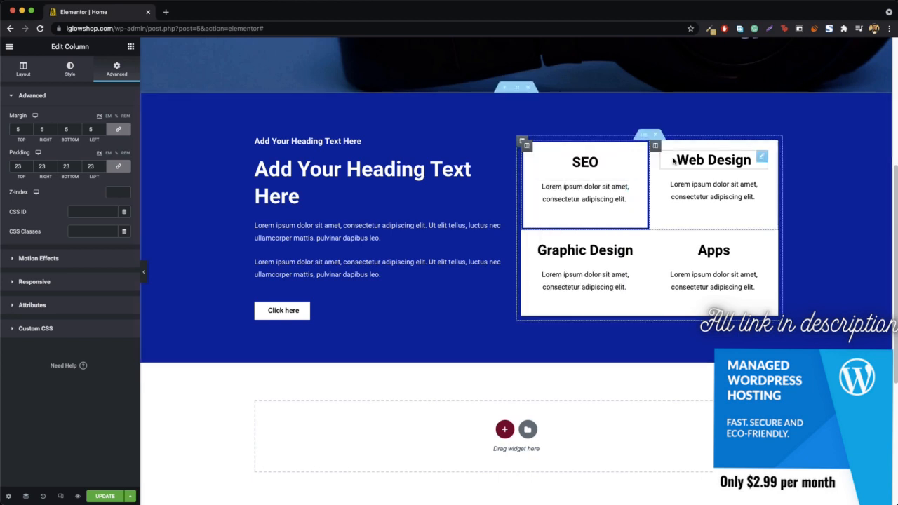
{"action": "right_click", "coordinate": [655, 149]}
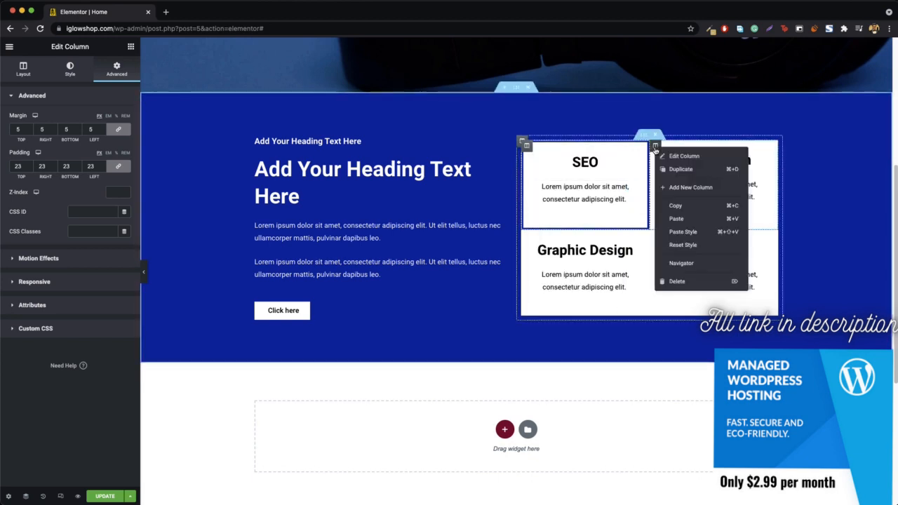
{"action": "left_click", "coordinate": [686, 220]}
{"action": "right_click", "coordinate": [528, 240]}
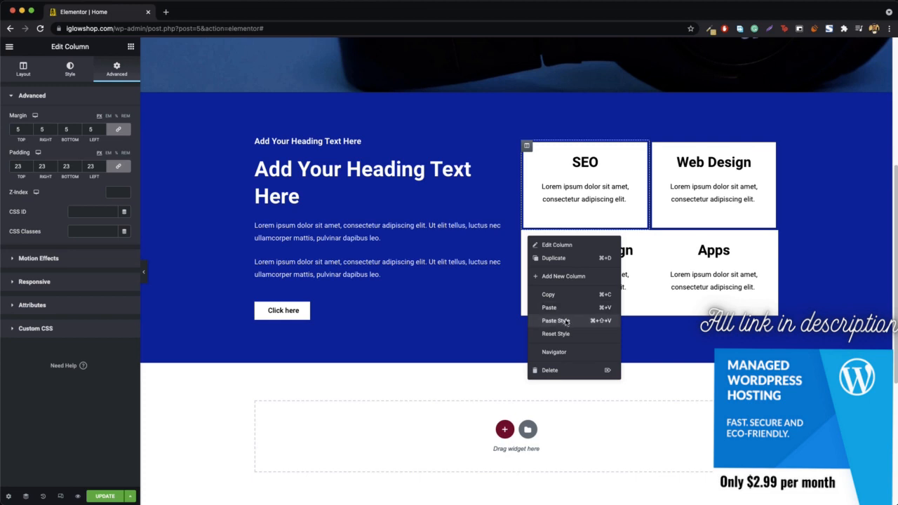
{"action": "left_click", "coordinate": [566, 321]}
{"action": "right_click", "coordinate": [657, 238]}
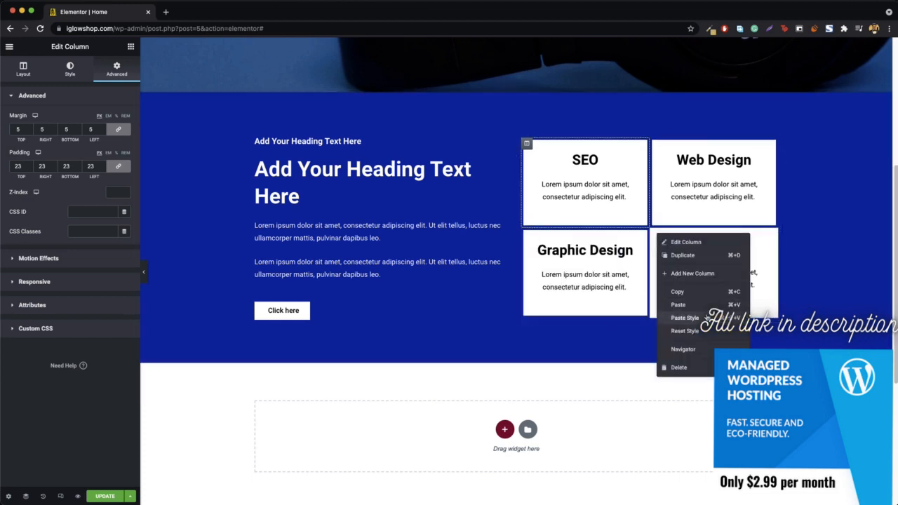
{"action": "left_click", "coordinate": [707, 318]}
{"action": "left_click", "coordinate": [143, 275]}
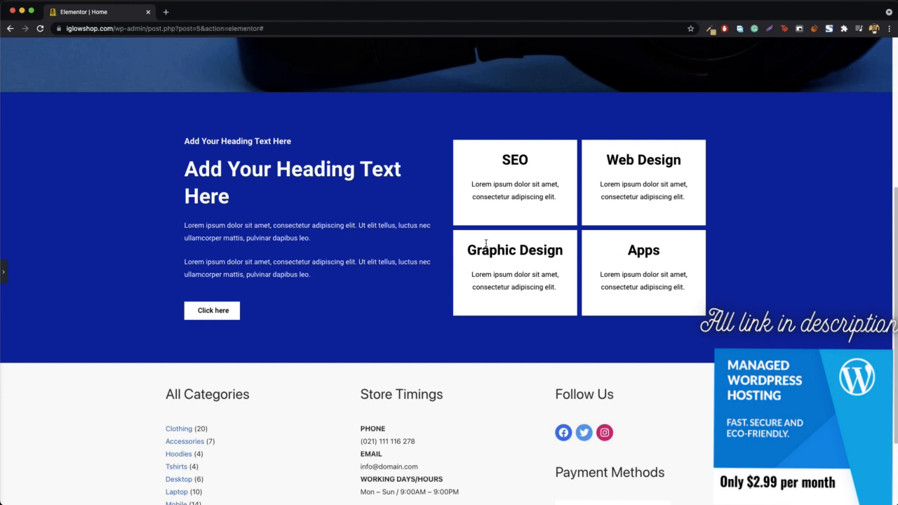
{"action": "left_click", "coordinate": [4, 277]}
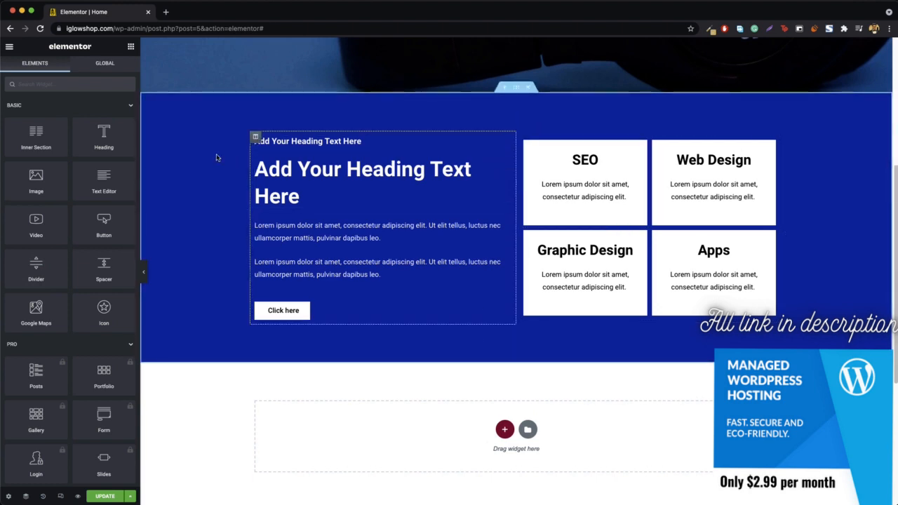
Change the blue section's height setting from a minimum height to Default
{"action": "right_click", "coordinate": [196, 173]}
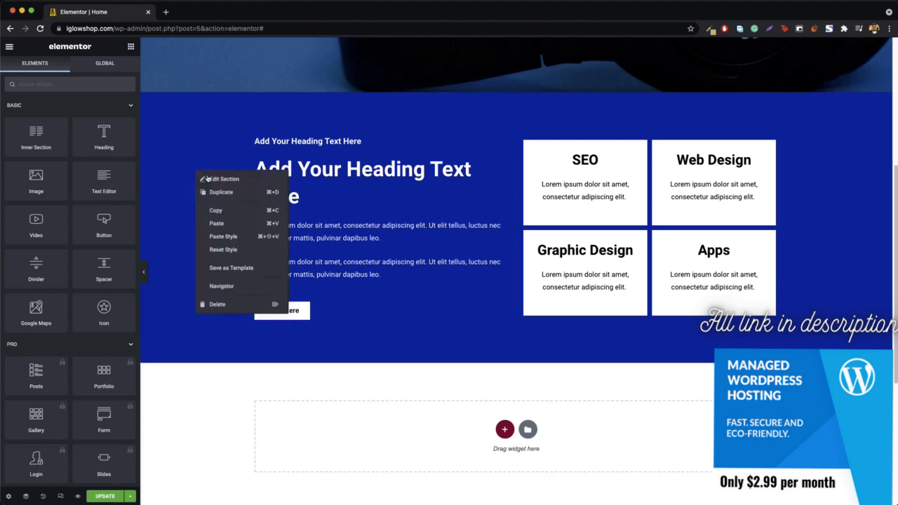
{"action": "left_click", "coordinate": [220, 179]}
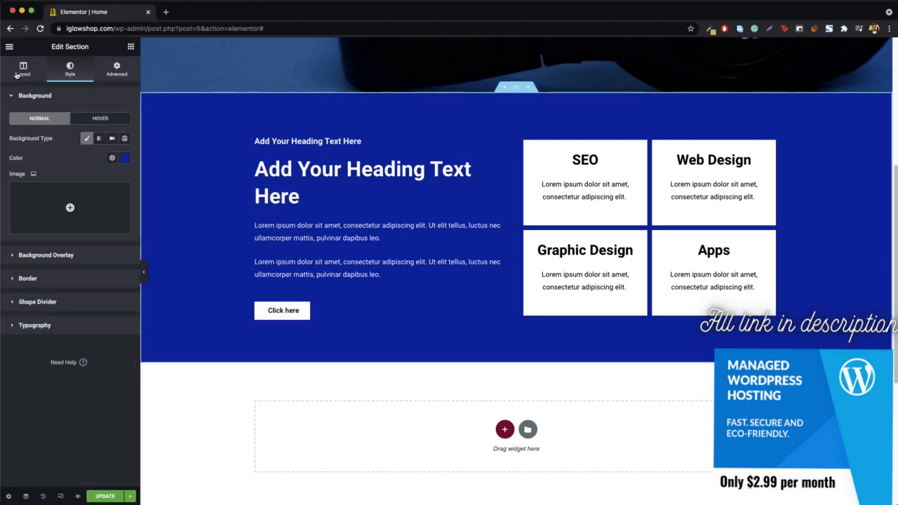
{"action": "left_click", "coordinate": [21, 70]}
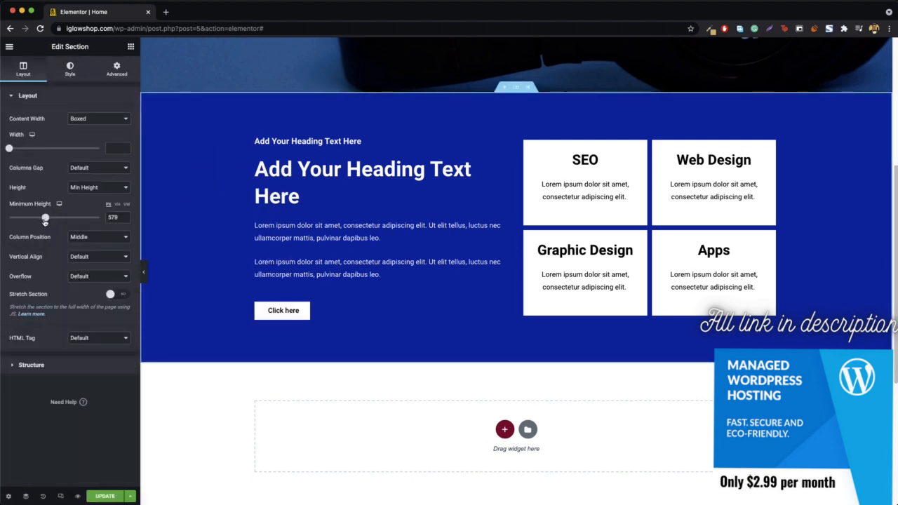
{"action": "left_click", "coordinate": [99, 187]}
{"action": "left_click", "coordinate": [96, 168]}
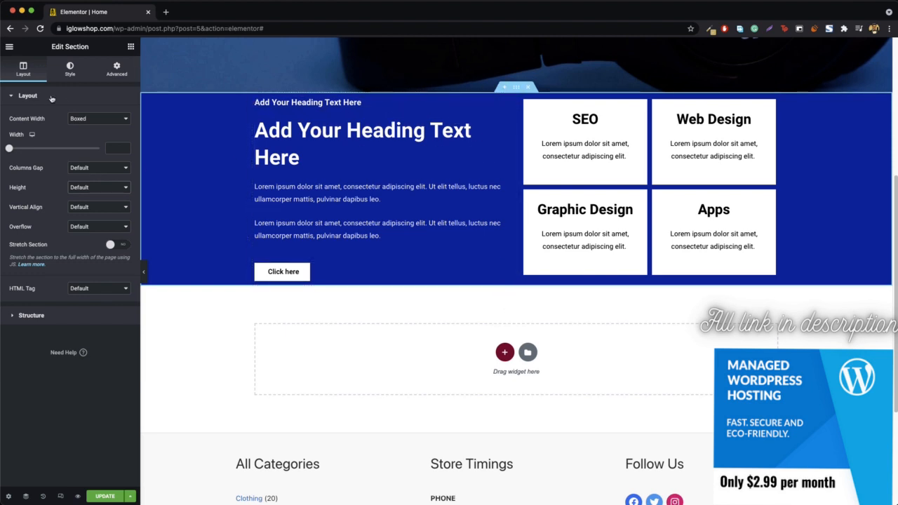
Try a 24 px top and bottom margin on the blue section, and set both back to 0
{"action": "left_click", "coordinate": [117, 68]}
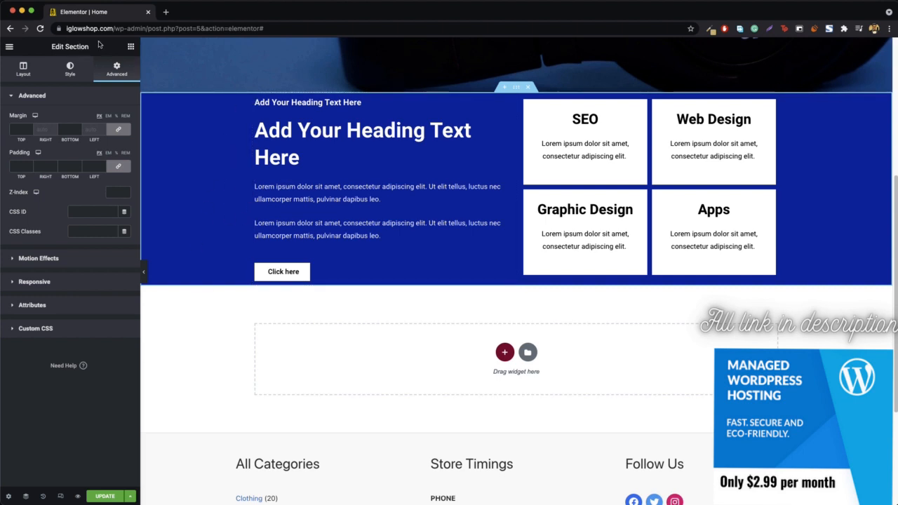
{"action": "left_click", "coordinate": [30, 128]}
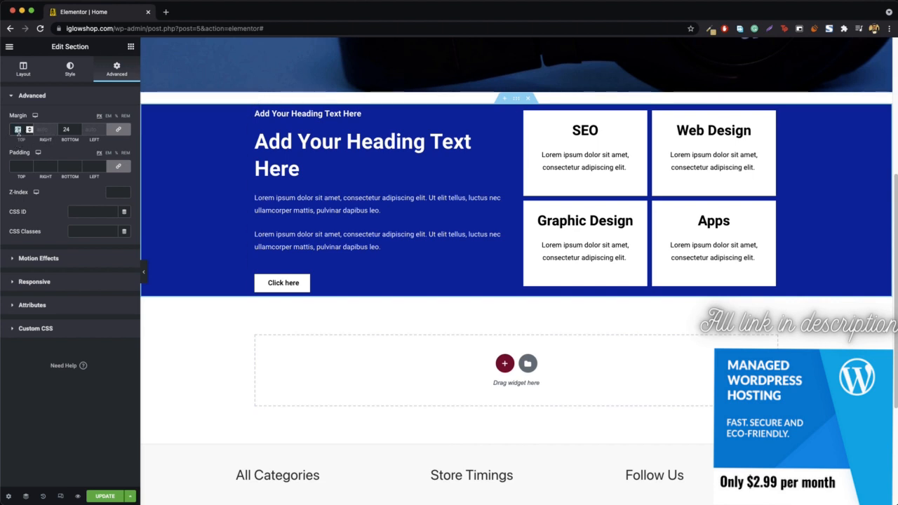
{"action": "type", "text": "0"}
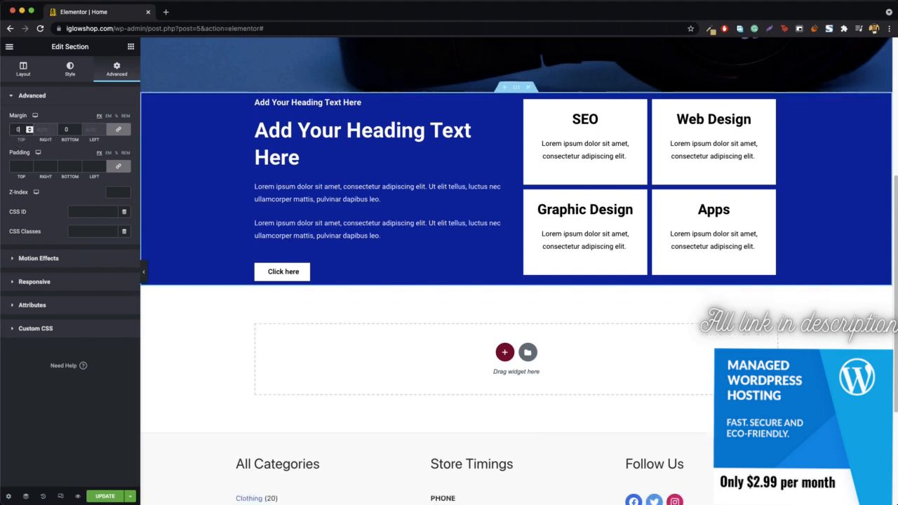
Set the blue section's padding to 298 px at top and bottom and 0 at left and right
{"action": "left_click", "coordinate": [29, 165]}
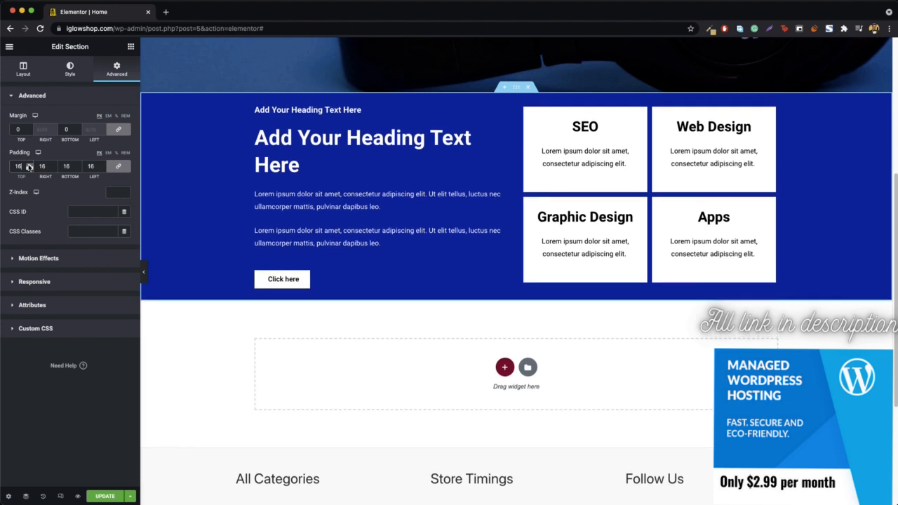
{"action": "left_click_drag", "start_coordinate": [29, 165], "coordinate": [29, 166]}
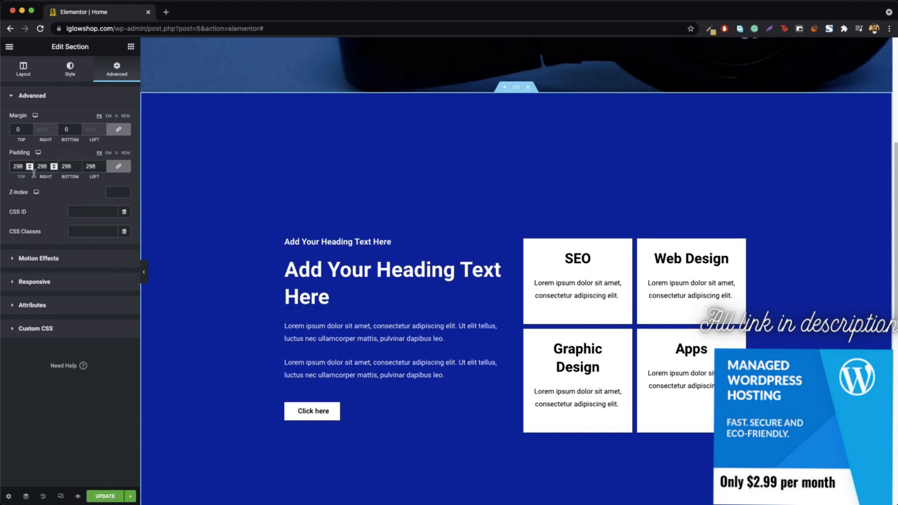
{"action": "left_click", "coordinate": [119, 168]}
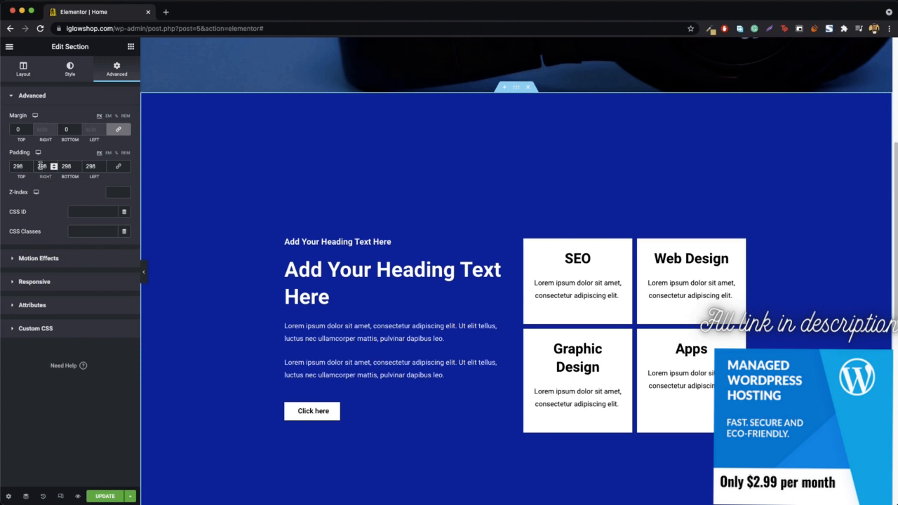
{"action": "double_click", "coordinate": [41, 166]}
{"action": "type", "text": "0"}
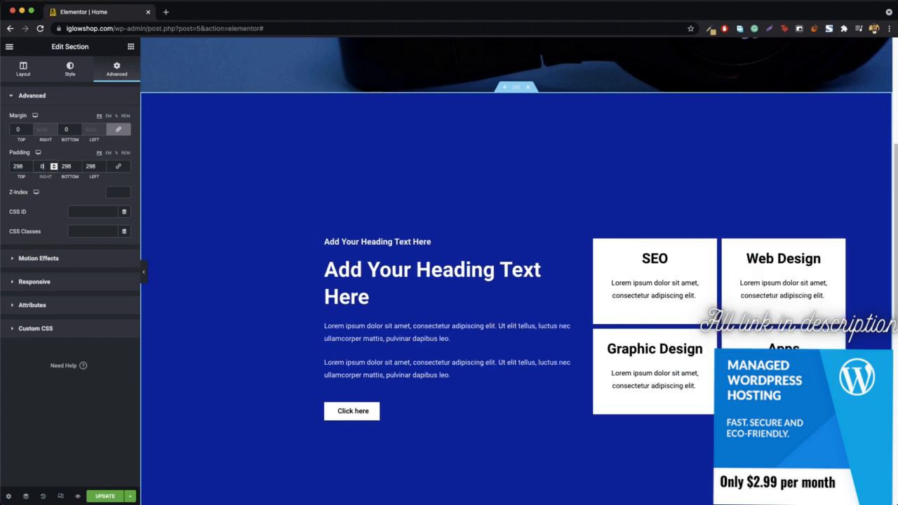
{"action": "left_click", "coordinate": [96, 164]}
{"action": "type", "text": "0"}
Set the blue section's boxed content width to 1200 and check the layout on the page
{"action": "right_click", "coordinate": [207, 174]}
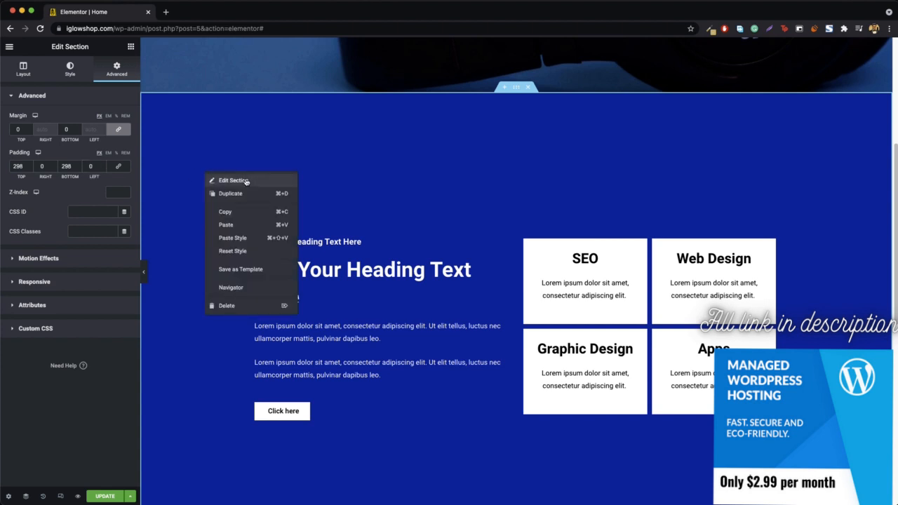
{"action": "left_click", "coordinate": [245, 181]}
{"action": "left_click", "coordinate": [23, 73]}
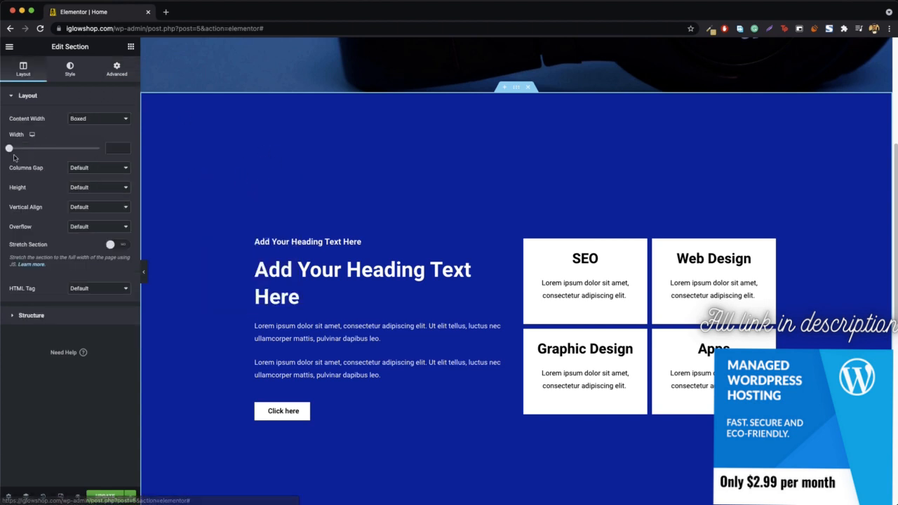
{"action": "left_click", "coordinate": [114, 147]}
{"action": "type", "text": "1200"}
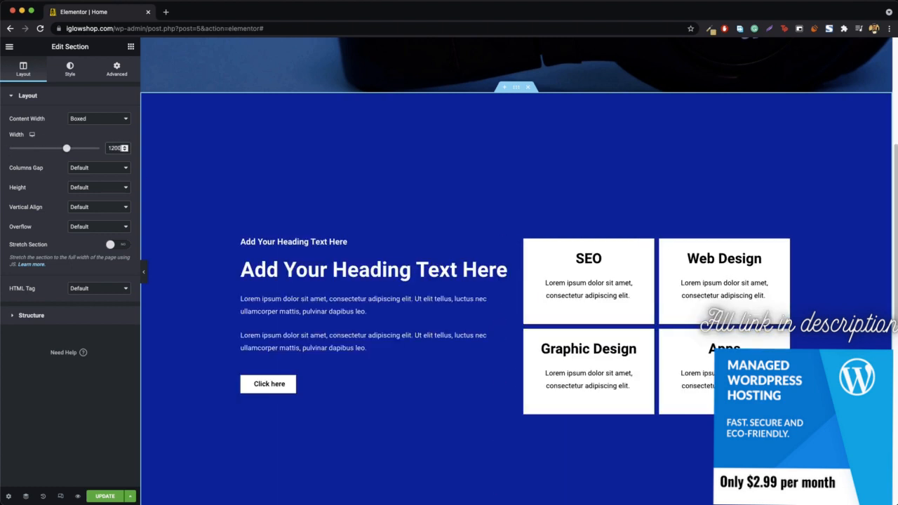
{"action": "scroll", "coordinate": [397, 242], "scroll_direction": "down", "scroll_amount": 5}
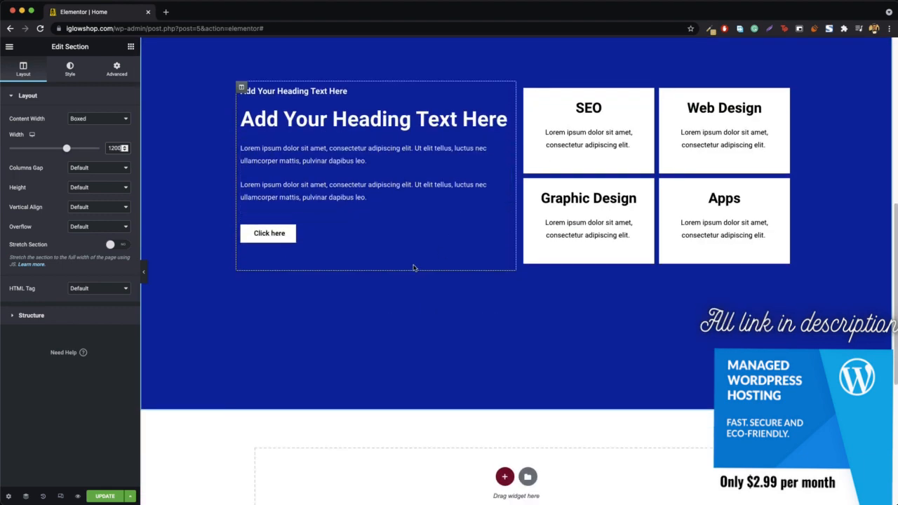
{"action": "scroll", "coordinate": [314, 283], "scroll_direction": "up", "scroll_amount": 6}
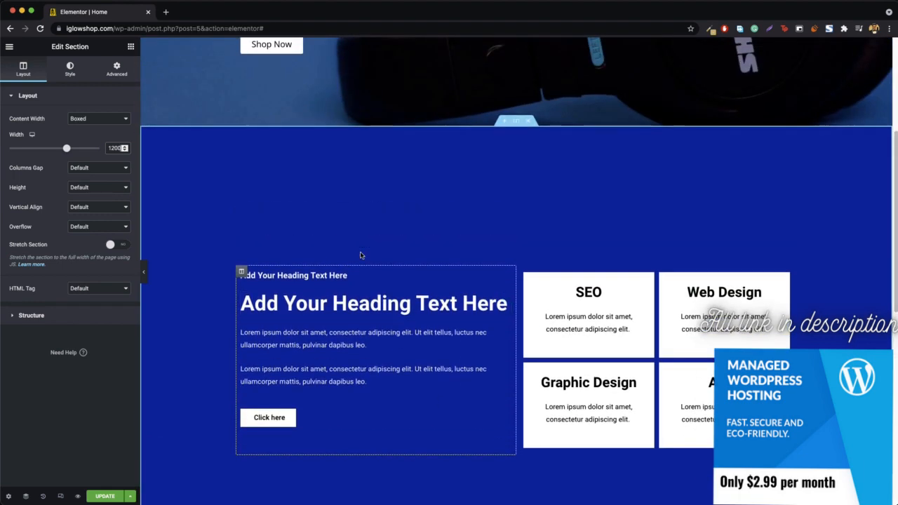
{"action": "scroll", "coordinate": [393, 194], "scroll_direction": "down", "scroll_amount": 5}
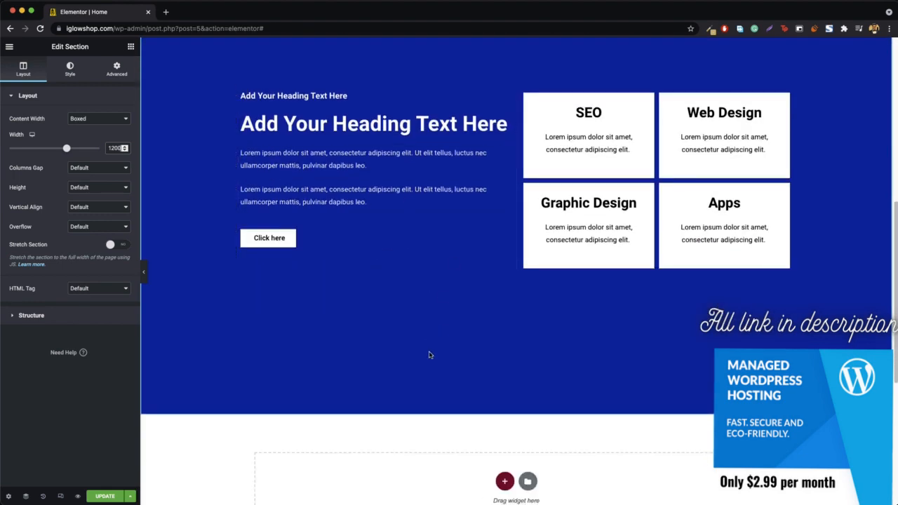
{"action": "scroll", "coordinate": [428, 353], "scroll_direction": "up", "scroll_amount": 3}
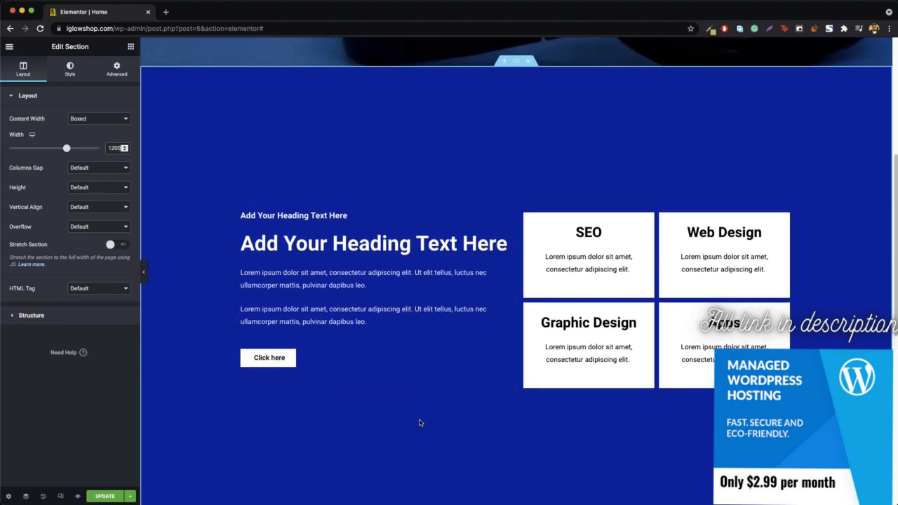
{"action": "scroll", "coordinate": [329, 122], "scroll_direction": "down", "scroll_amount": 2}
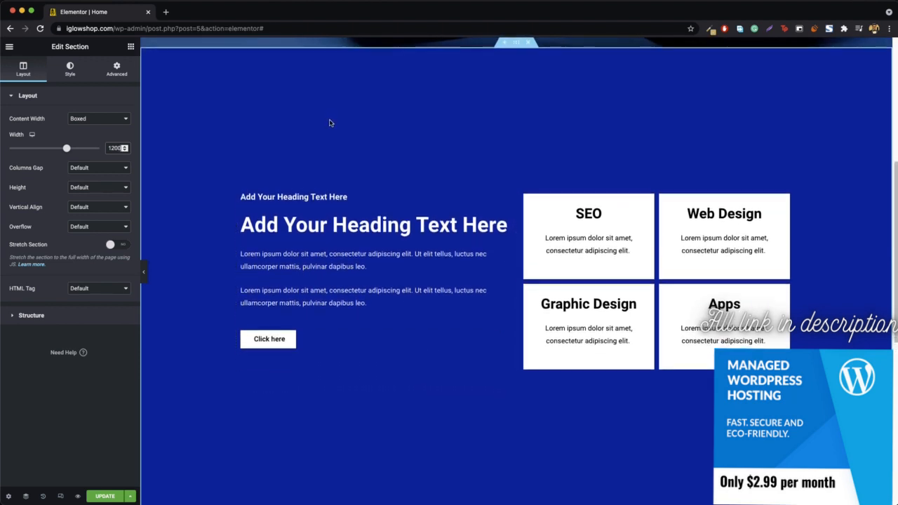
{"action": "scroll", "coordinate": [330, 123], "scroll_direction": "up", "scroll_amount": 1}
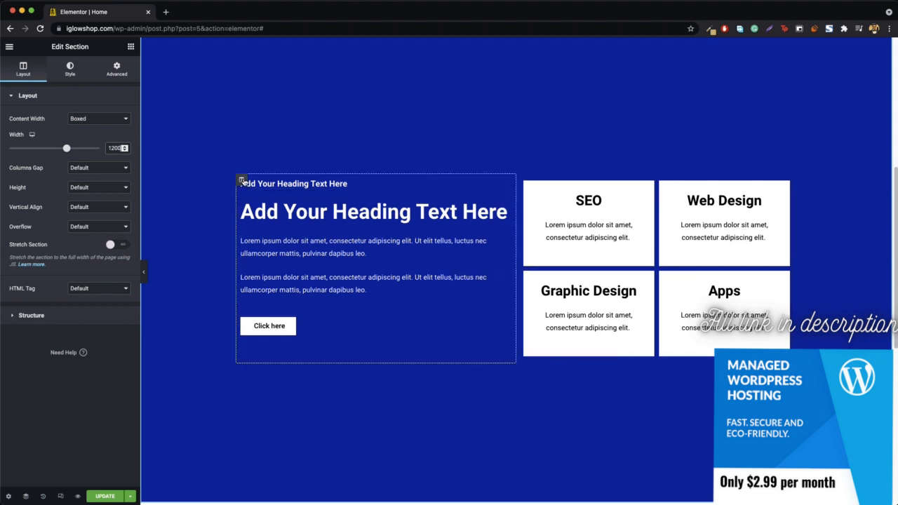
Unlink the padding of the column with the headings and button, and set its top padding to 19 px with the other sides at 0
{"action": "right_click", "coordinate": [242, 181]}
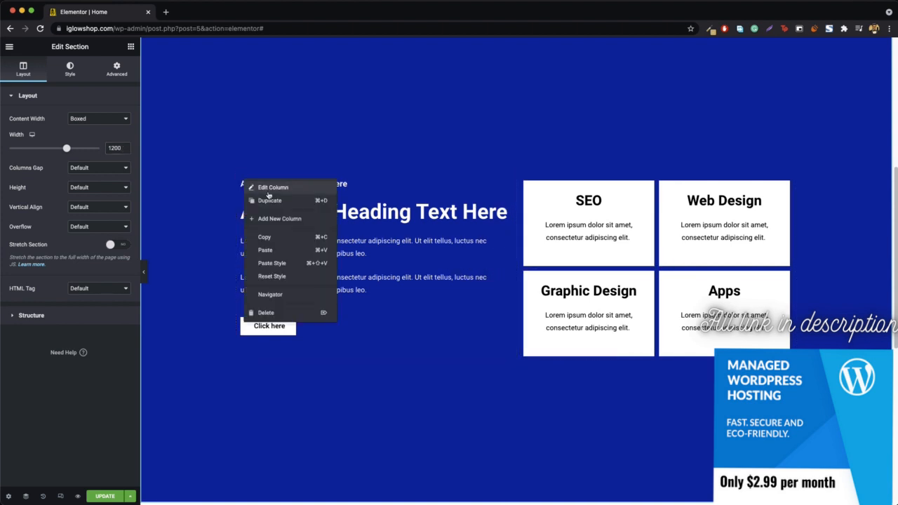
{"action": "left_click", "coordinate": [114, 69]}
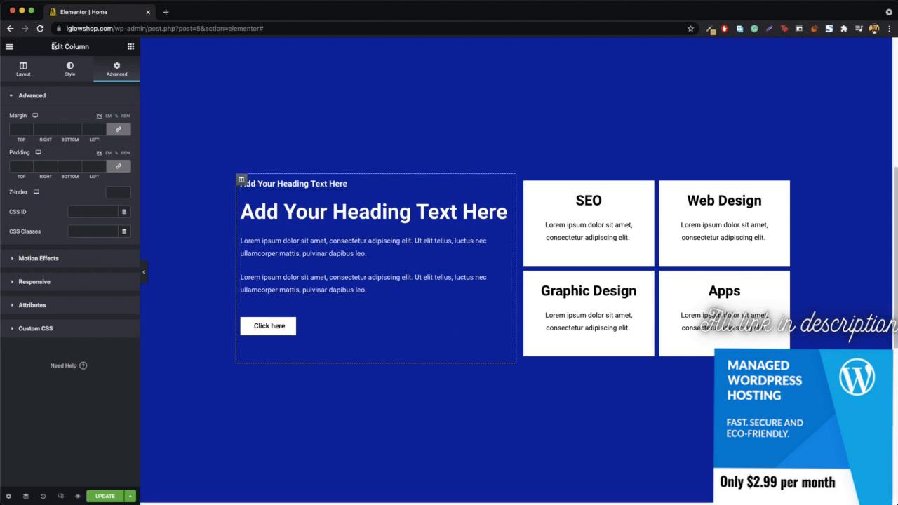
{"action": "left_click", "coordinate": [119, 168]}
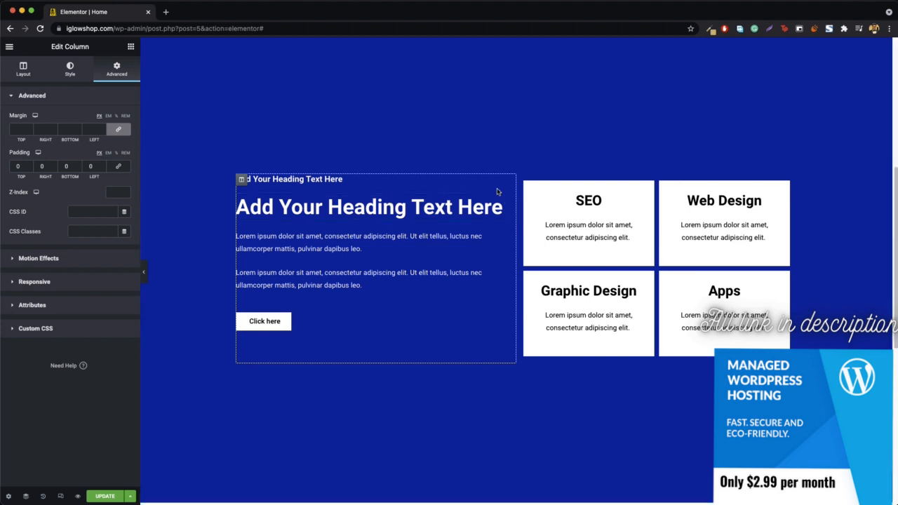
{"action": "left_click", "coordinate": [16, 167]}
{"action": "type", "text": "12"}
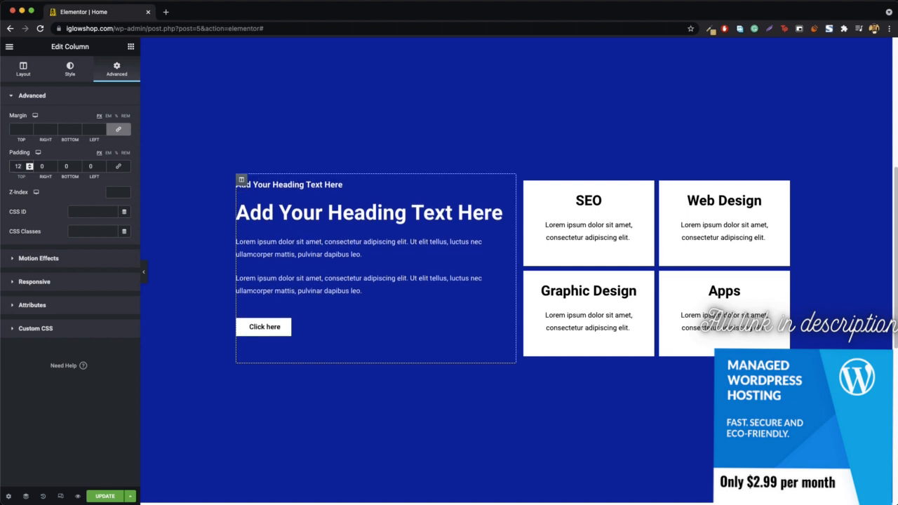
{"action": "key", "text": "BackSpace"}
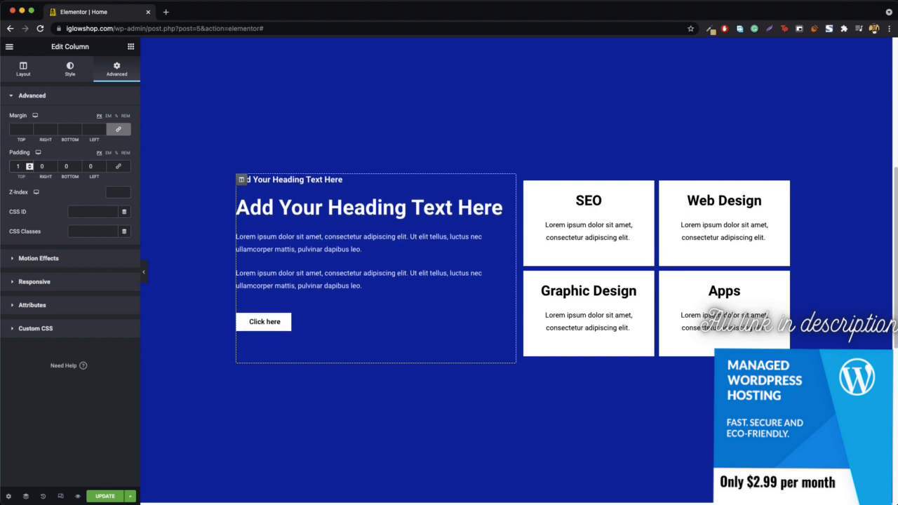
{"action": "type", "text": "9"}
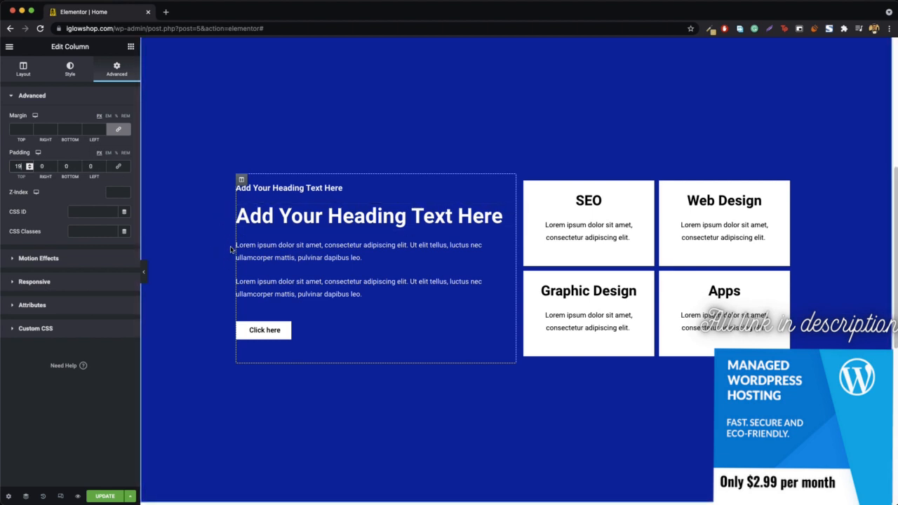
Set the text column's left padding to 19 px and its right padding to 60 px
{"action": "left_click", "coordinate": [89, 165]}
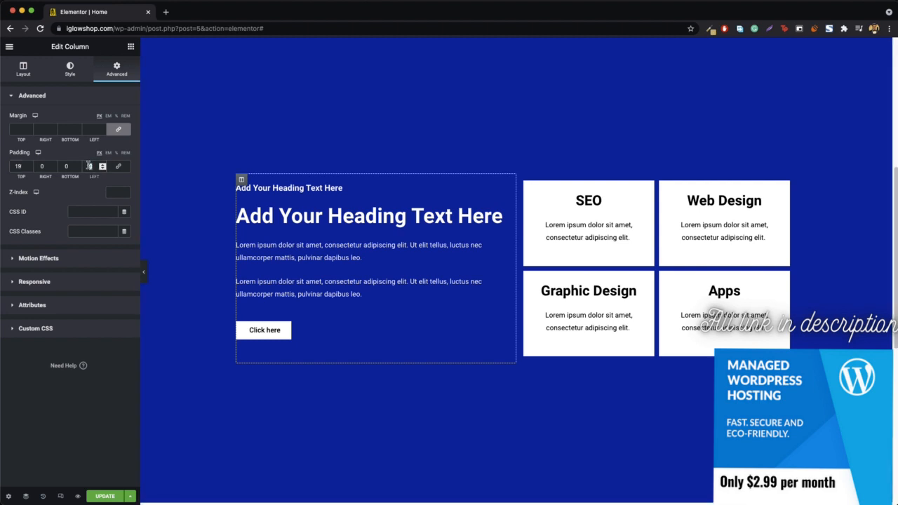
{"action": "type", "text": "19"}
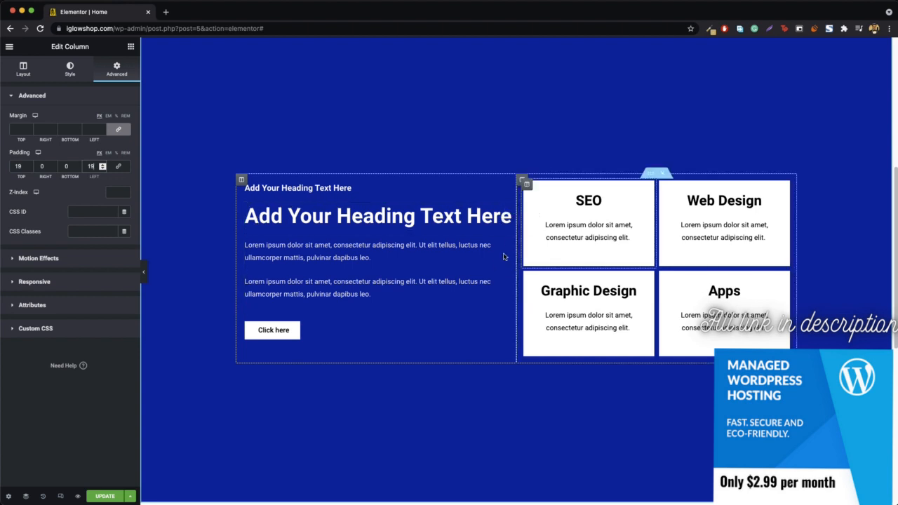
{"action": "left_click", "coordinate": [41, 166]}
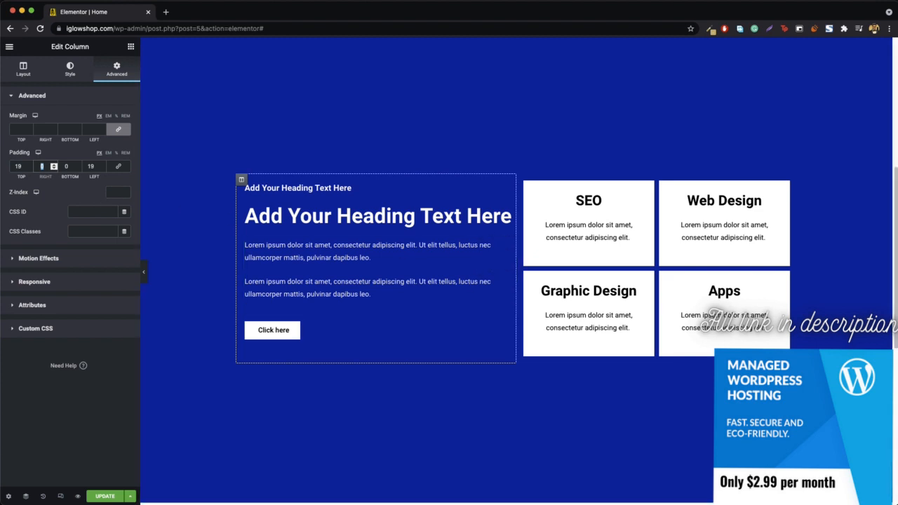
{"action": "type", "text": "60"}
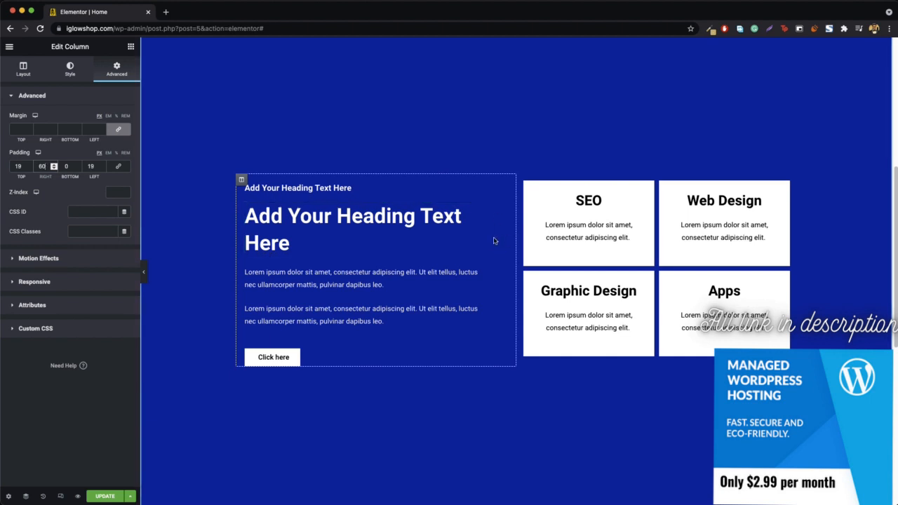
Preview the blue section below the spring offer banner without the editing panel
{"action": "left_click", "coordinate": [143, 273]}
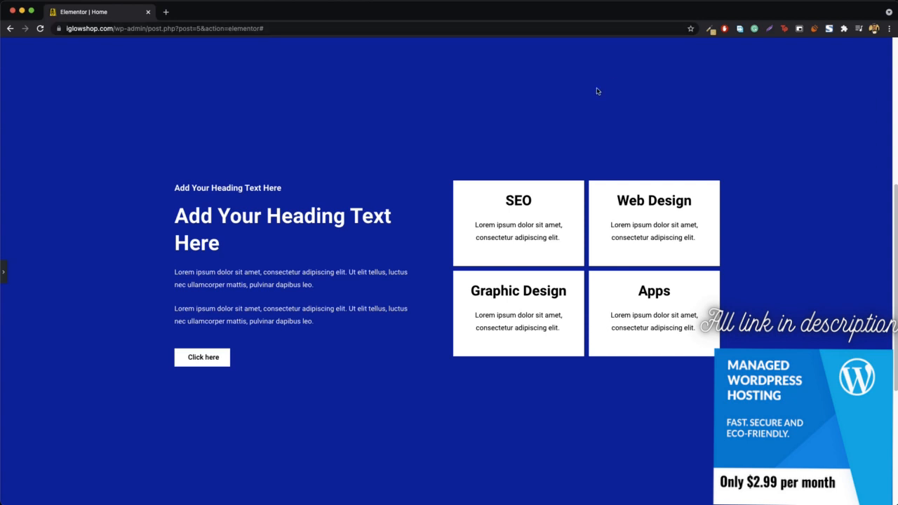
{"action": "scroll", "coordinate": [554, 113], "scroll_direction": "up", "scroll_amount": 5}
{"action": "scroll", "coordinate": [393, 179], "scroll_direction": "down", "scroll_amount": 2}
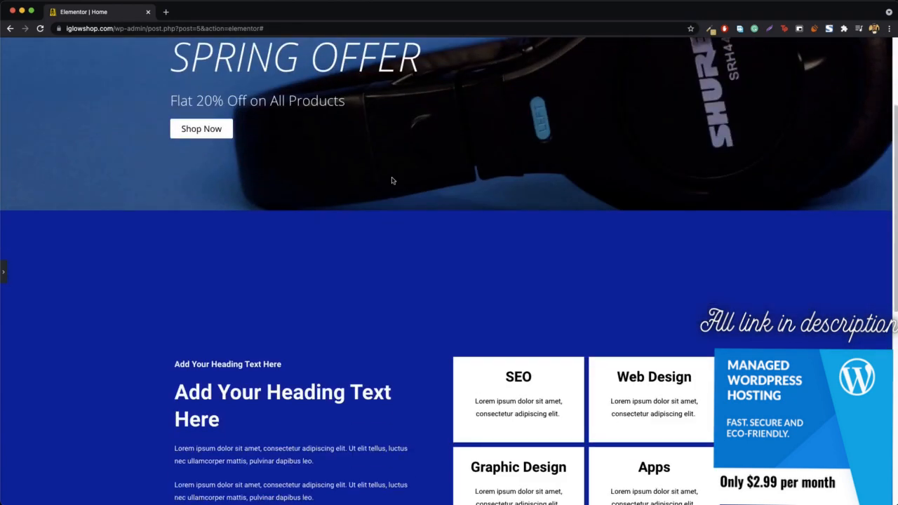
Bring back the editing panel and delete the whole blue section from the home page
{"action": "left_click", "coordinate": [3, 275]}
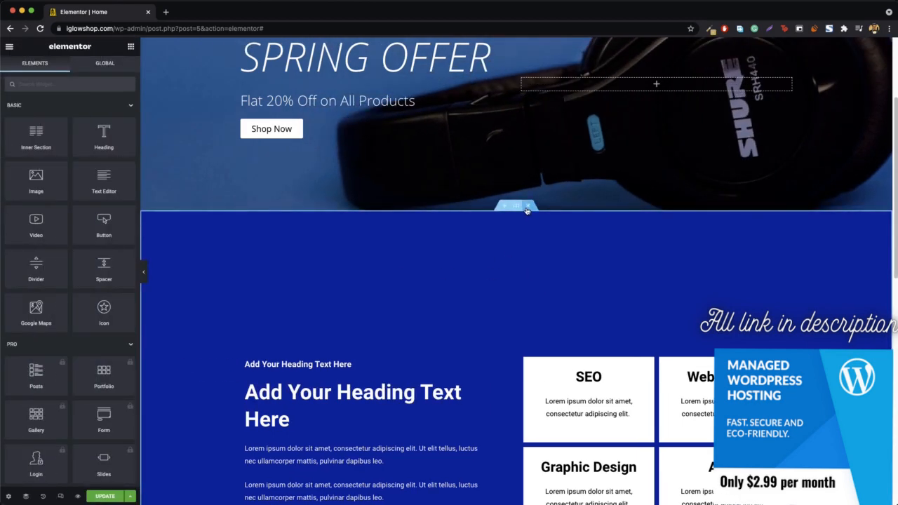
{"action": "left_click", "coordinate": [527, 208]}
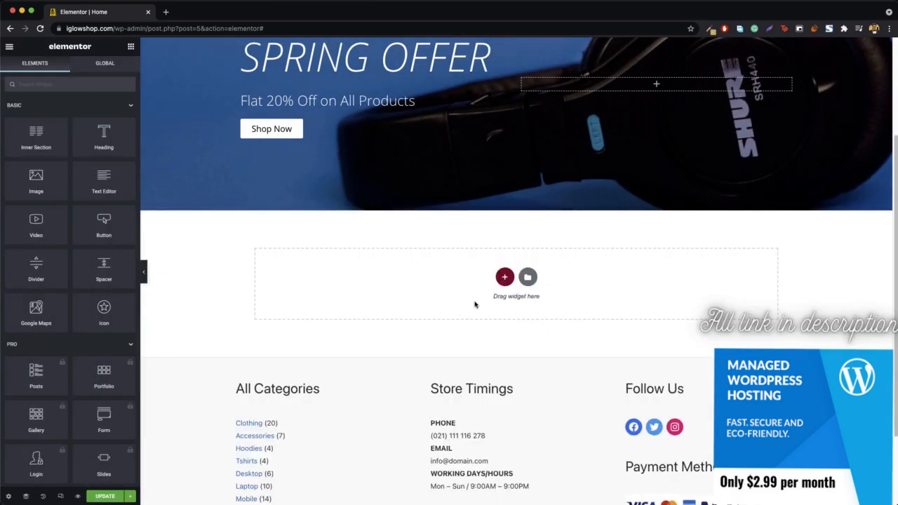